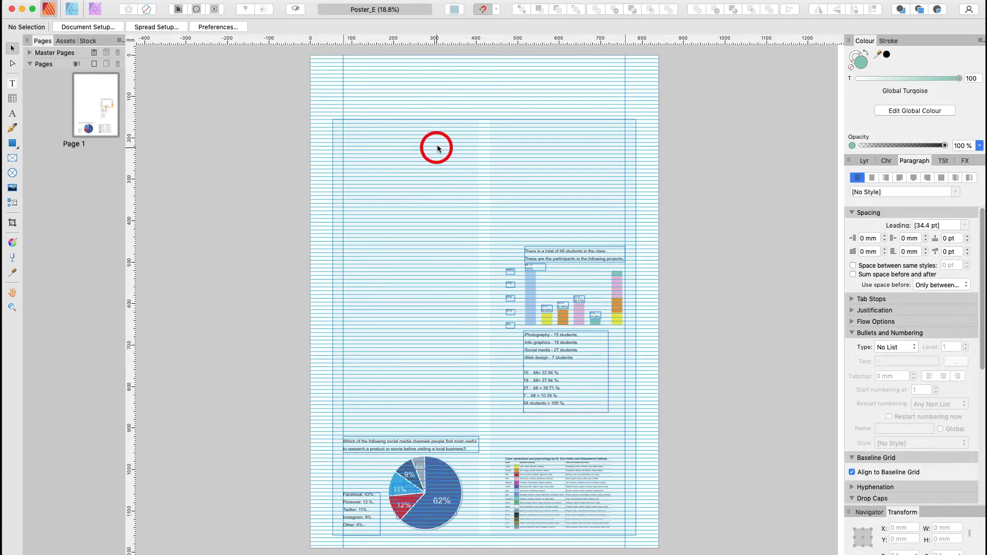
Toggle Preview Mode on and off a few times to compare the clean page view
click(296, 10)
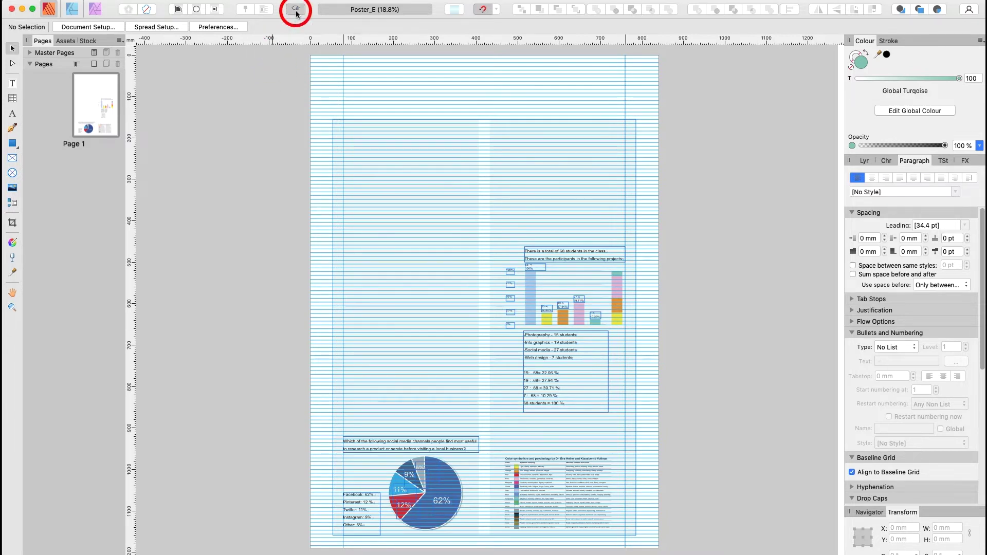
click(296, 10)
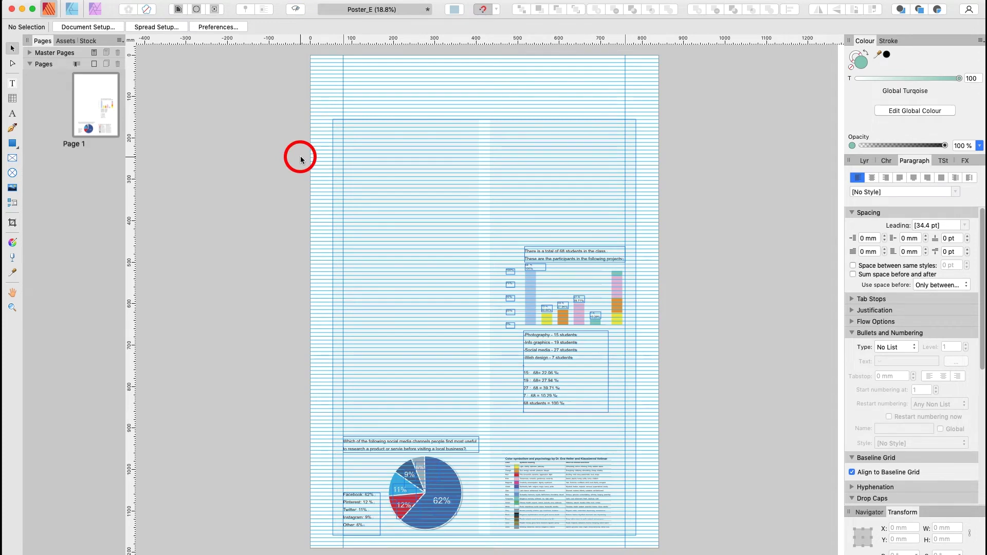
key(w)
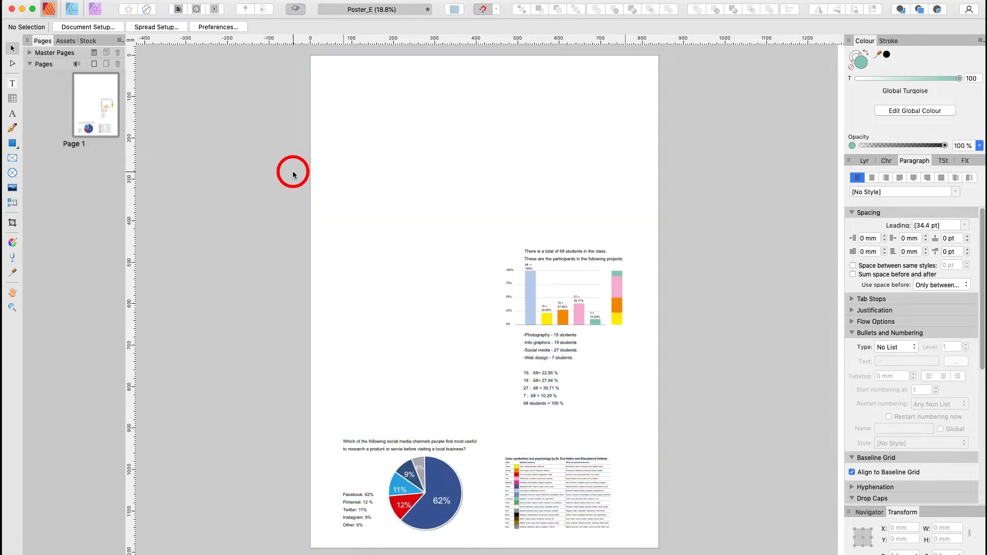
key(w)
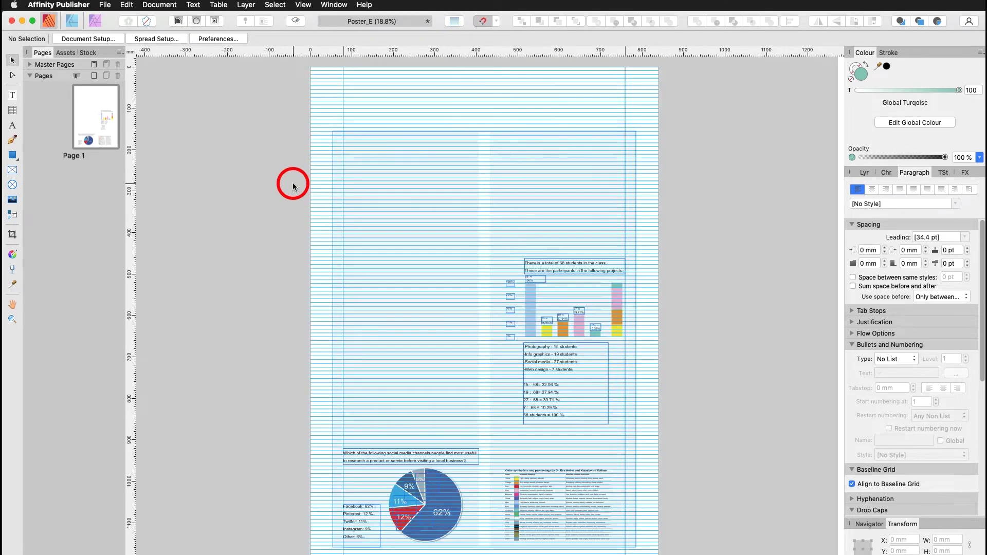
Hide margins, guides, baseline grid, column guides and text flow outlines from the View options
click(304, 6)
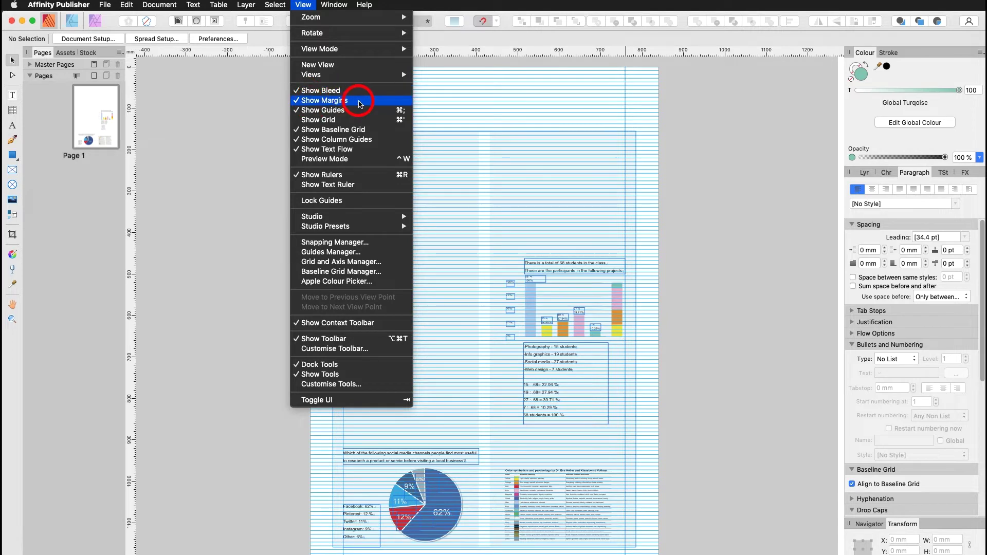
click(297, 102)
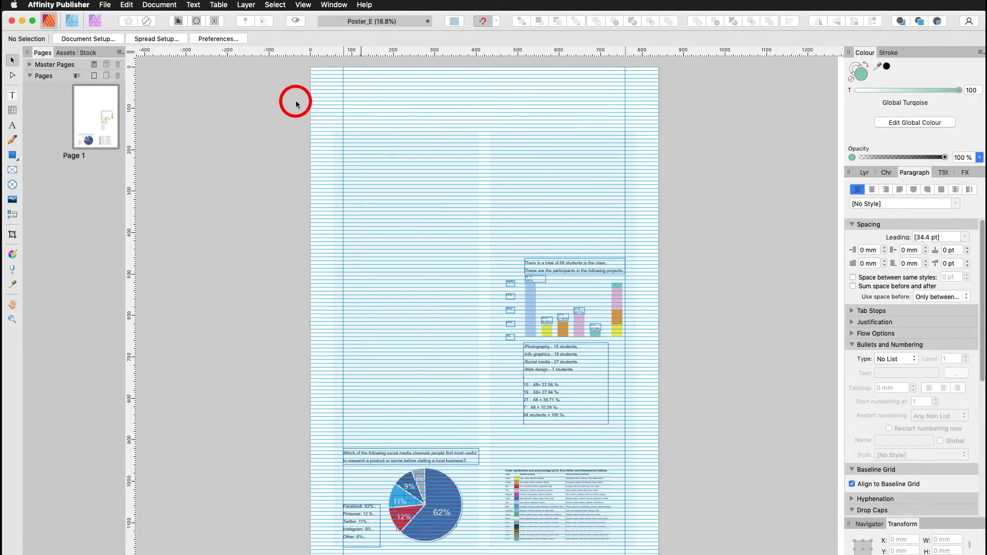
click(302, 4)
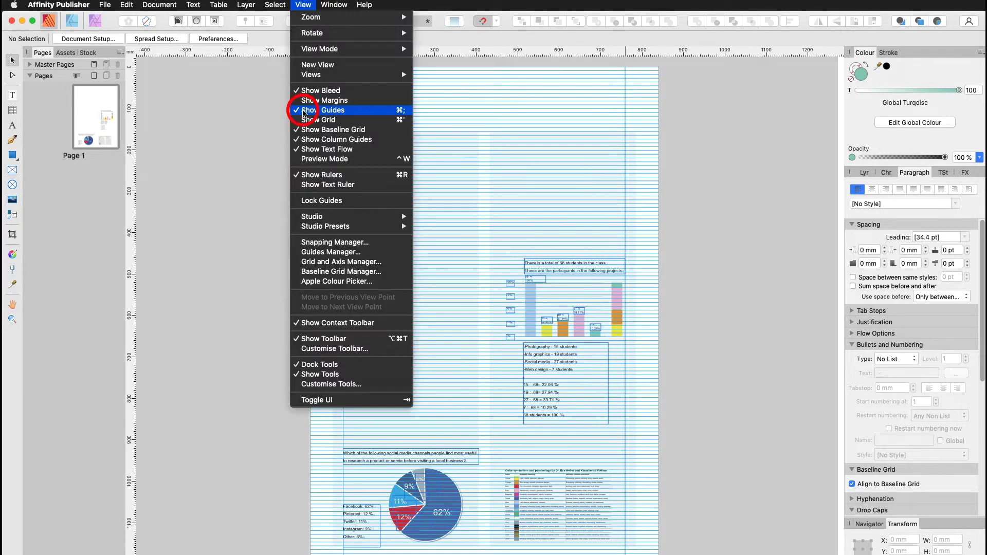
click(304, 110)
click(303, 4)
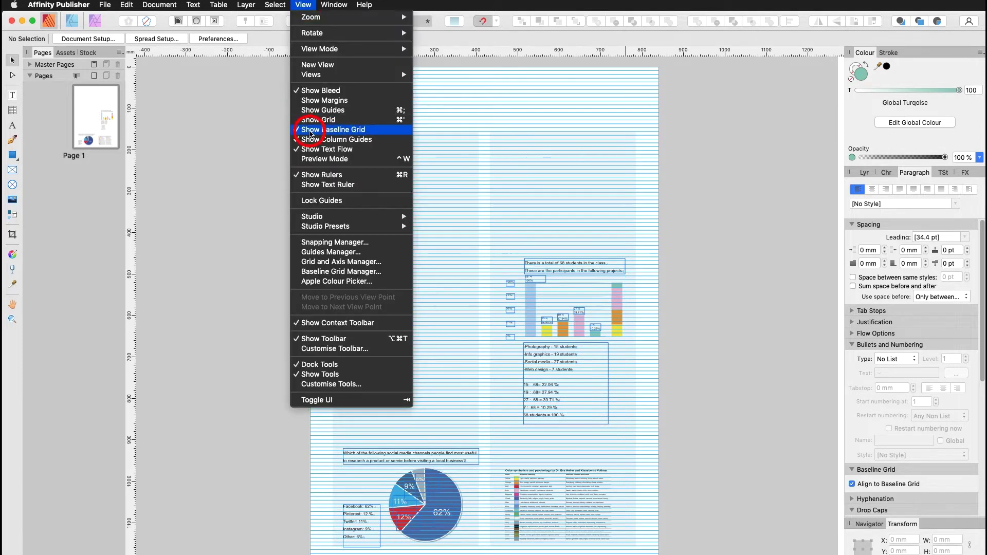
click(297, 131)
click(303, 5)
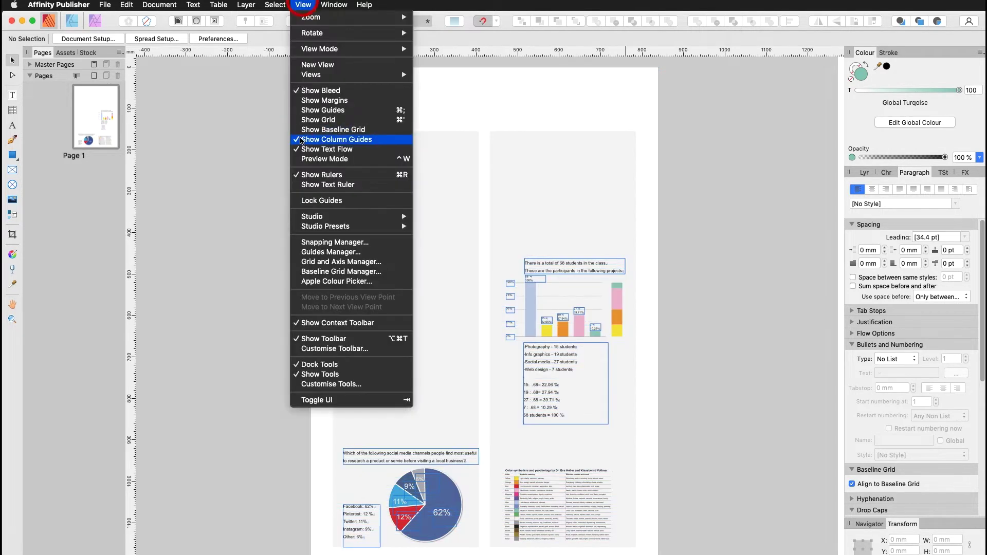
click(301, 140)
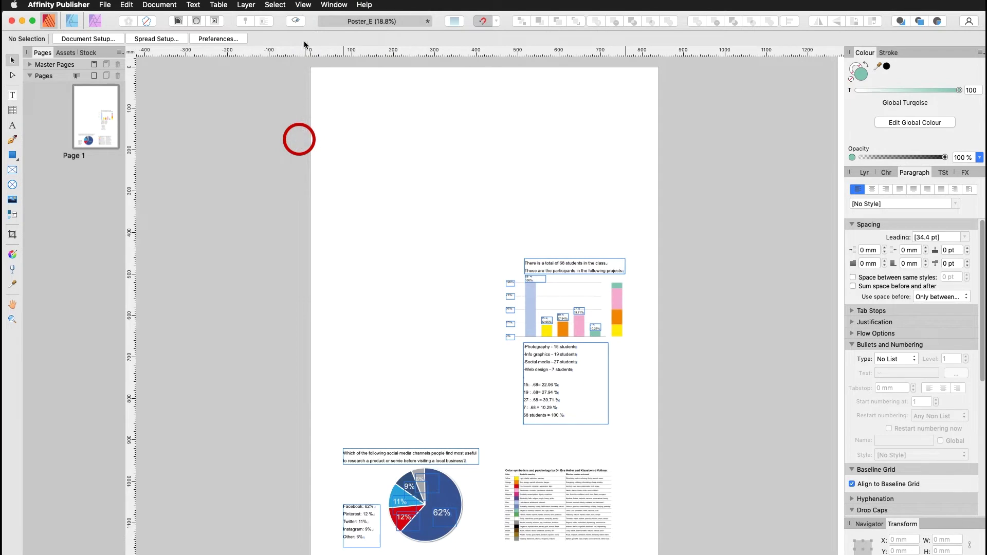
click(303, 5)
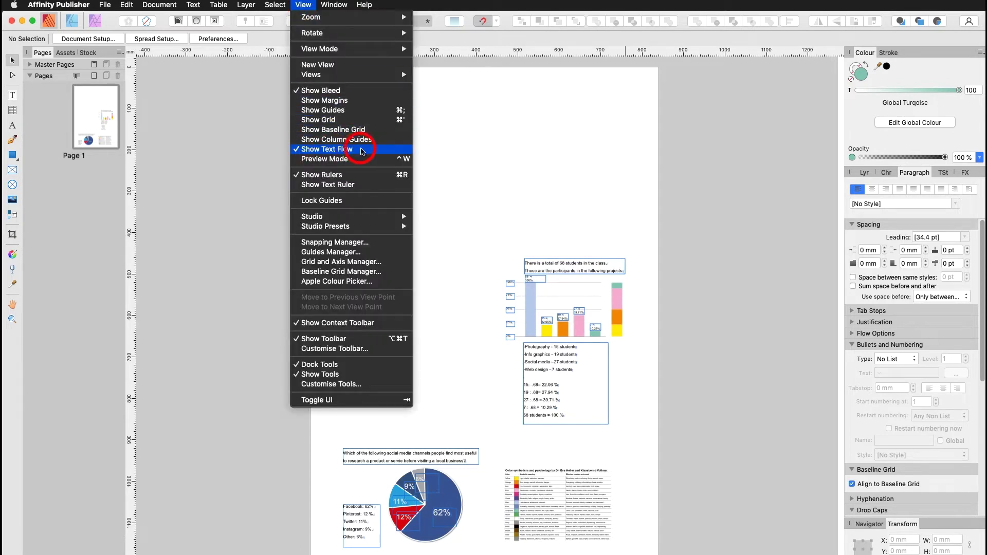
click(361, 150)
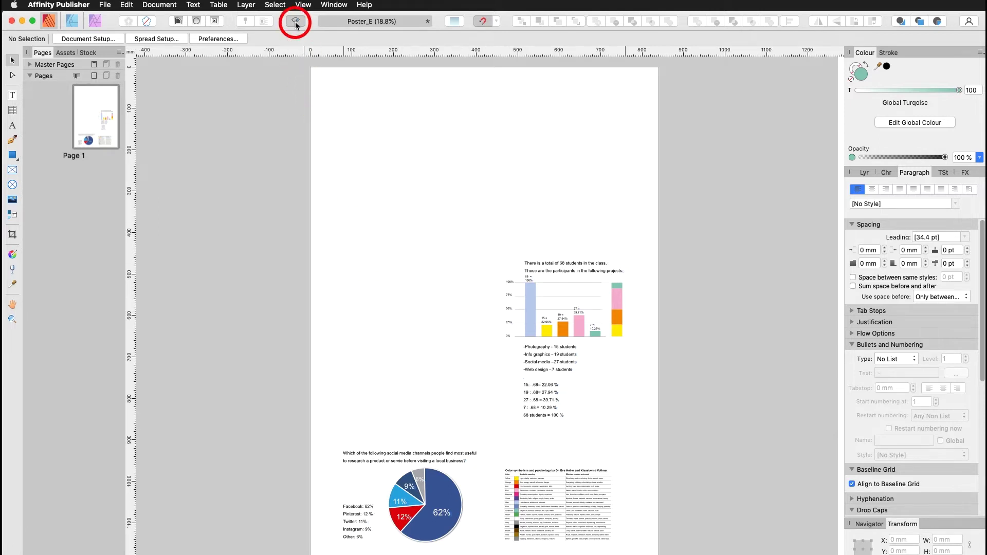
click(303, 6)
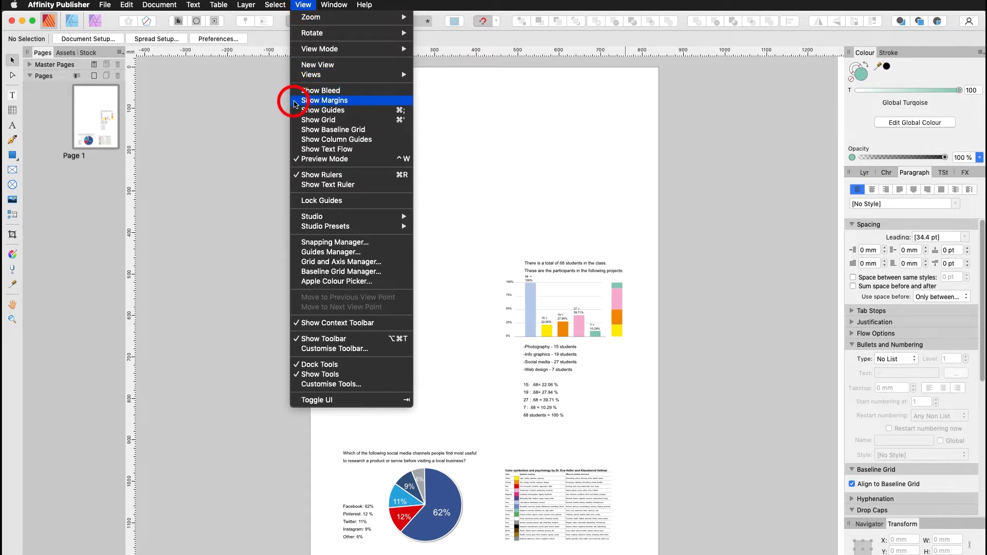
Show margins and guides again, and switch the grid on then back off
click(296, 101)
click(303, 5)
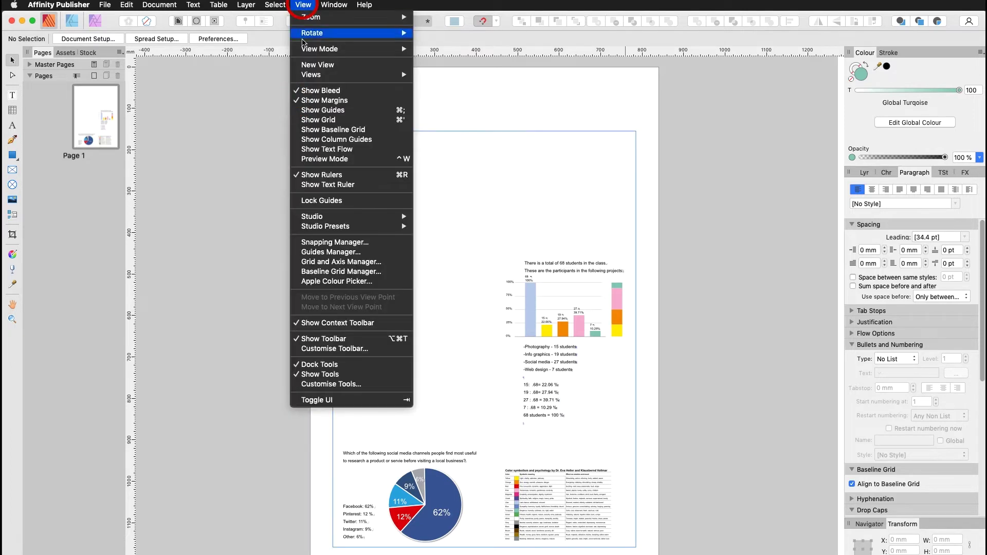
click(296, 112)
click(303, 5)
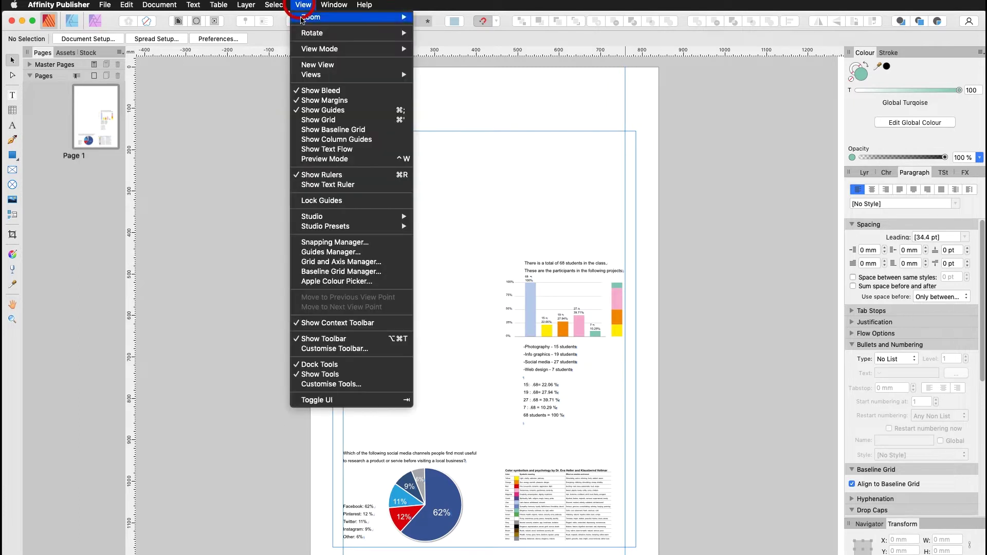
click(298, 121)
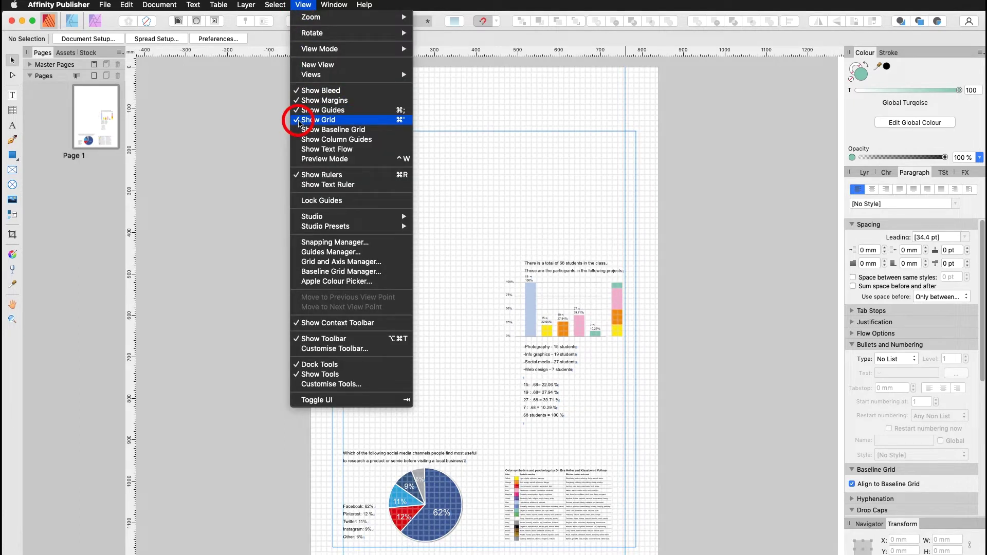
click(300, 121)
Turn column guides and text flow outlines back on
click(303, 5)
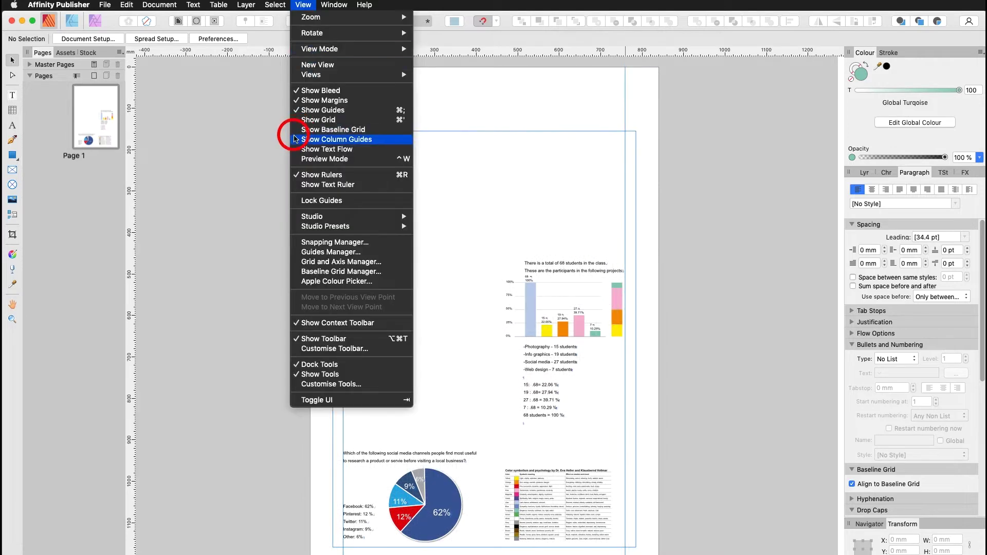
click(294, 142)
click(303, 6)
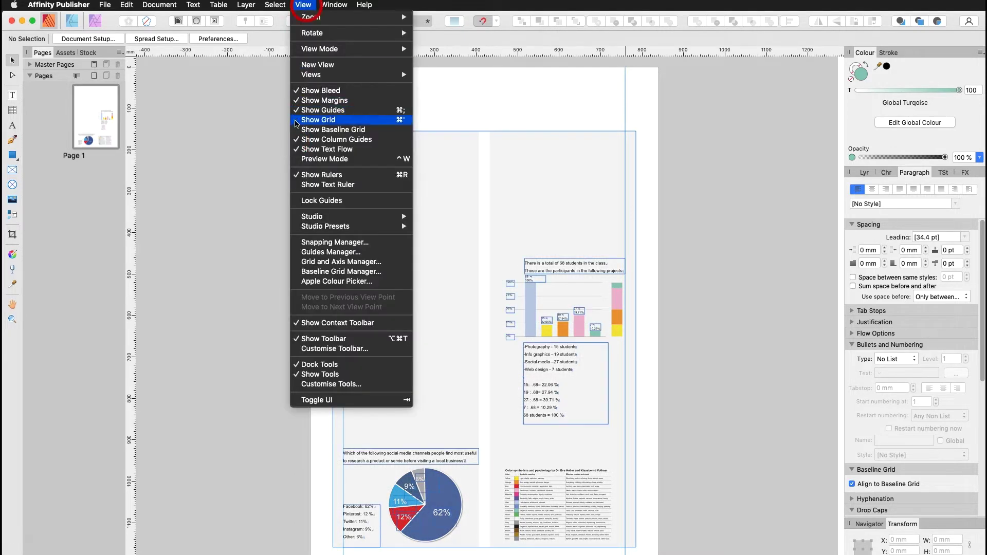
click(373, 159)
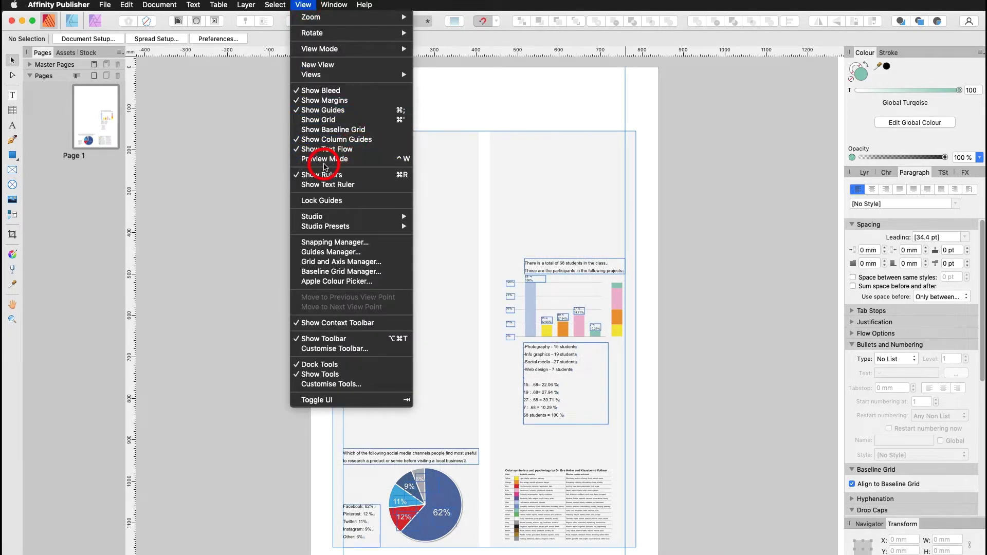
mouse_move(377, 162)
mouse_down()
mouse_move(405, 151)
mouse_move(385, 166)
mouse_move(381, 252)
mouse_move(367, 256)
mouse_move(360, 185)
mouse_move(373, 179)
mouse_up()
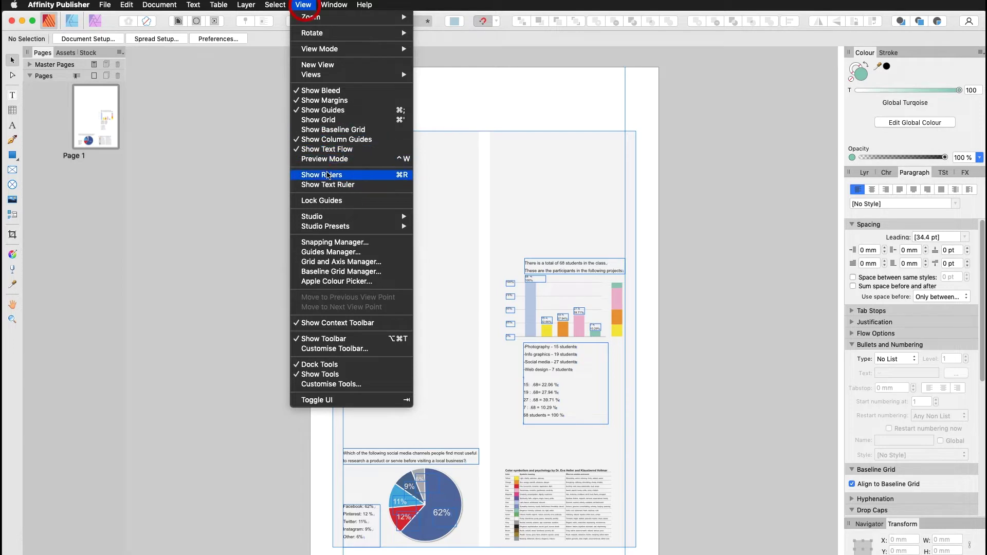
click(312, 6)
drag(312, 6, 347, 189)
triple_click(573, 265)
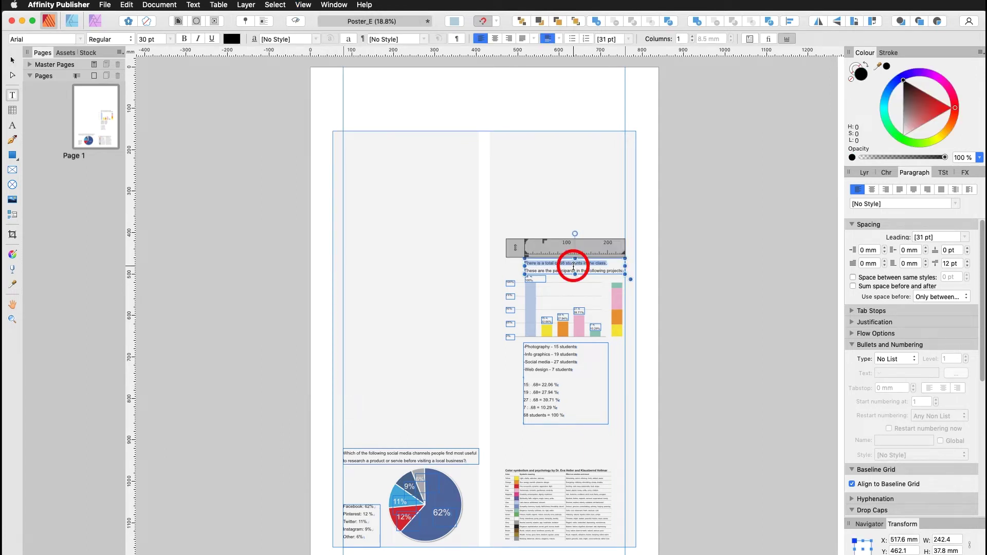
drag(303, 4, 308, 185)
key(Escape)
key(Escape)
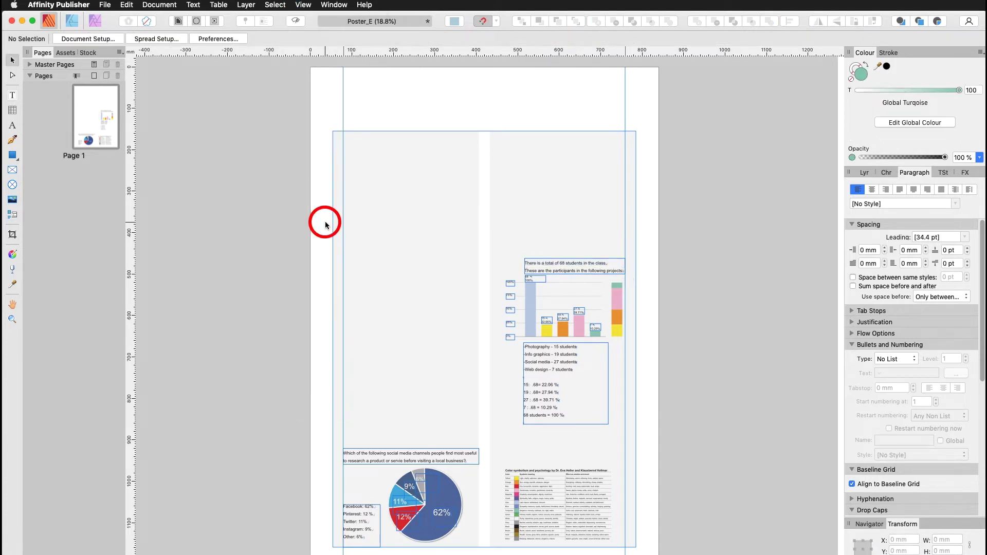
In Guides Manager, set vertical guides to 50 and 800 mm, then clear all and add one at 420.5 mm
click(304, 6)
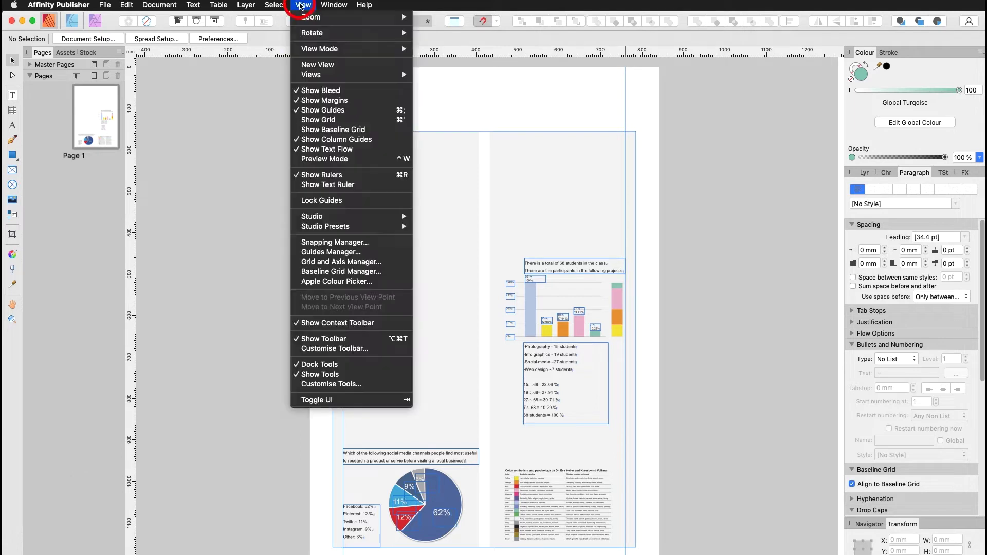
click(307, 252)
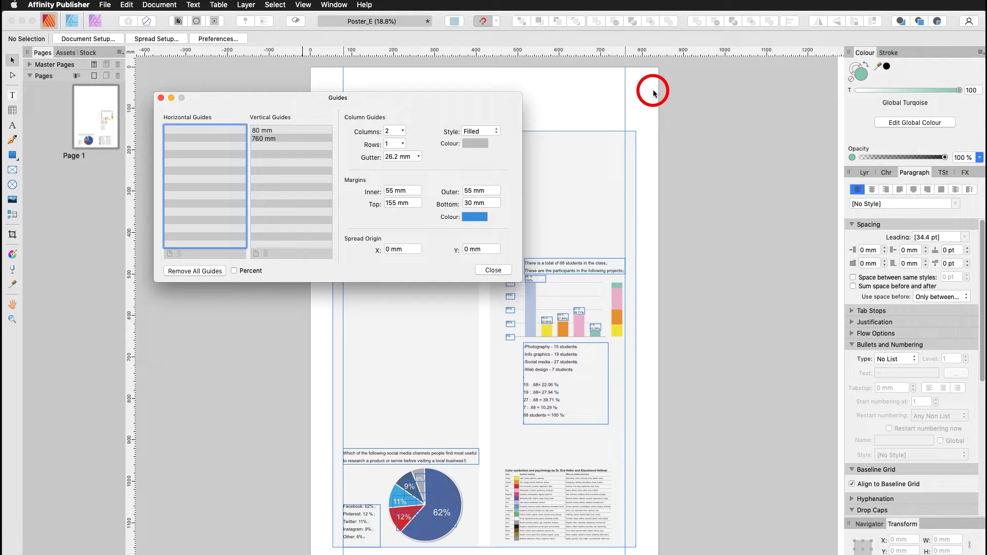
double_click(259, 132)
text(50)
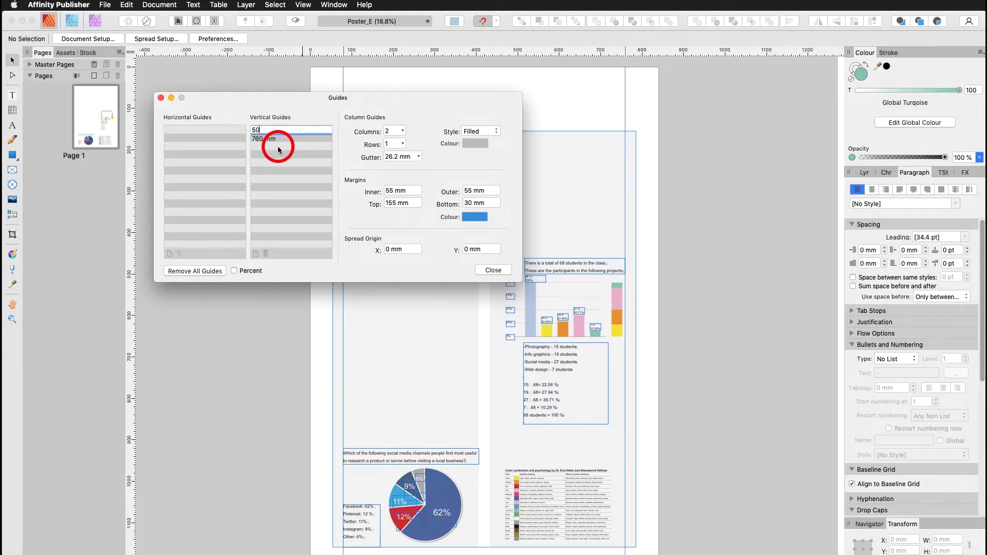
click(261, 140)
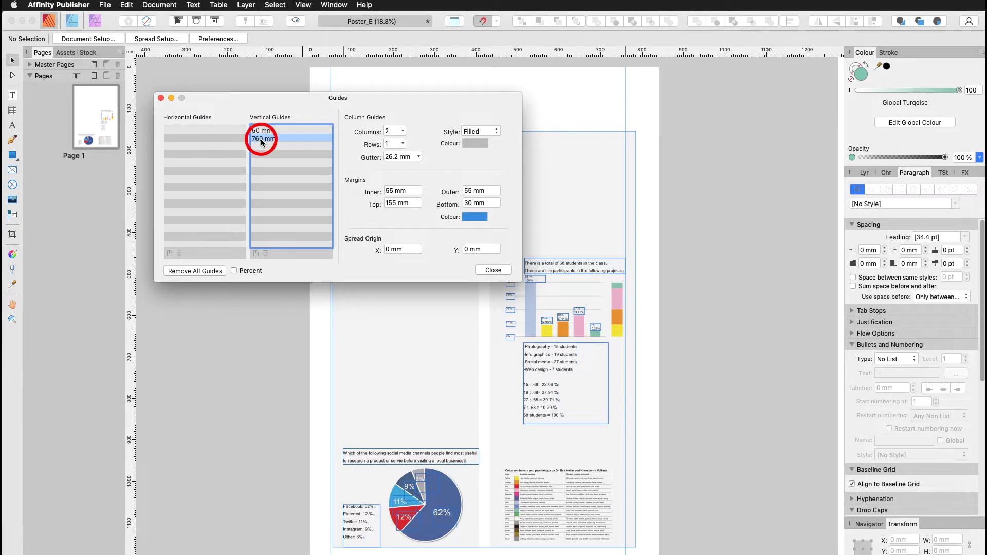
text(800)
key(Return)
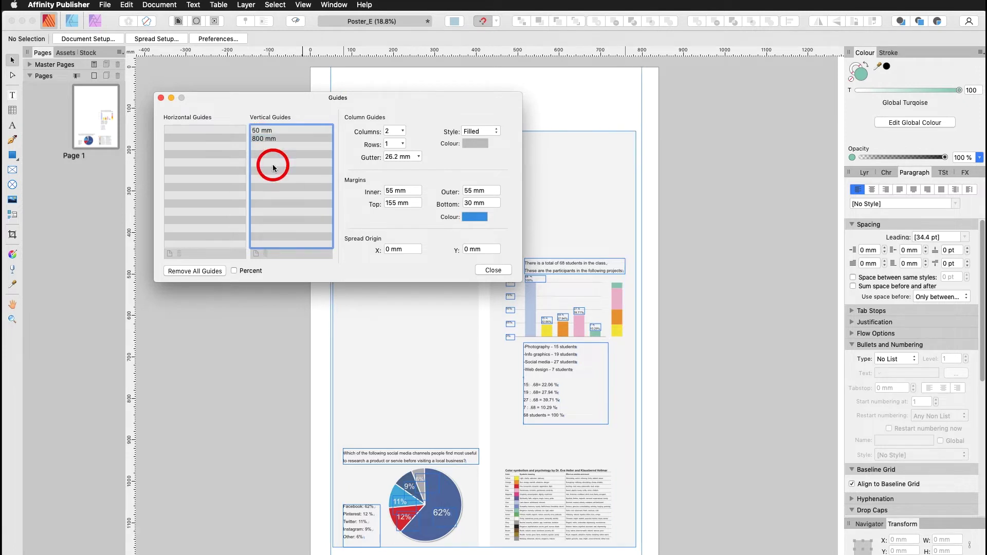
click(190, 272)
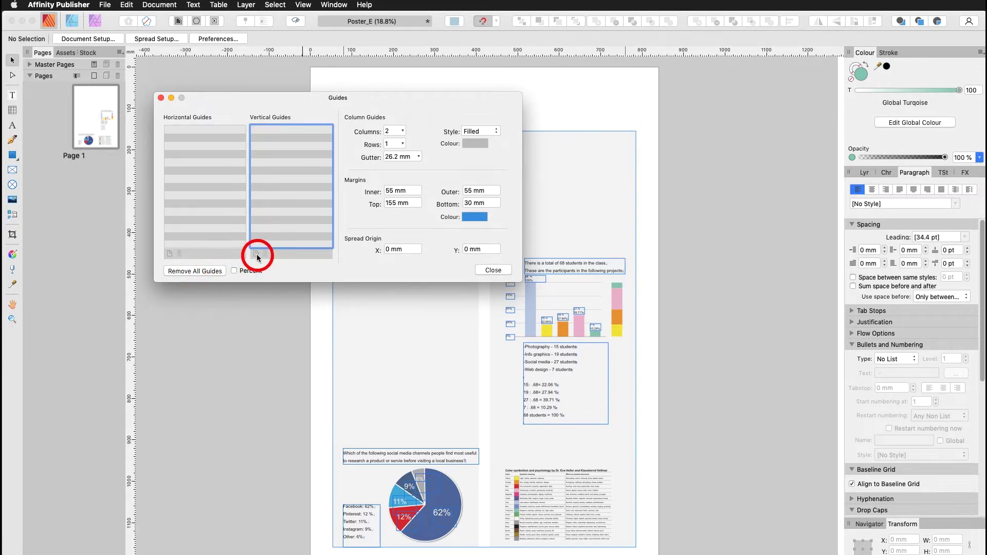
click(257, 255)
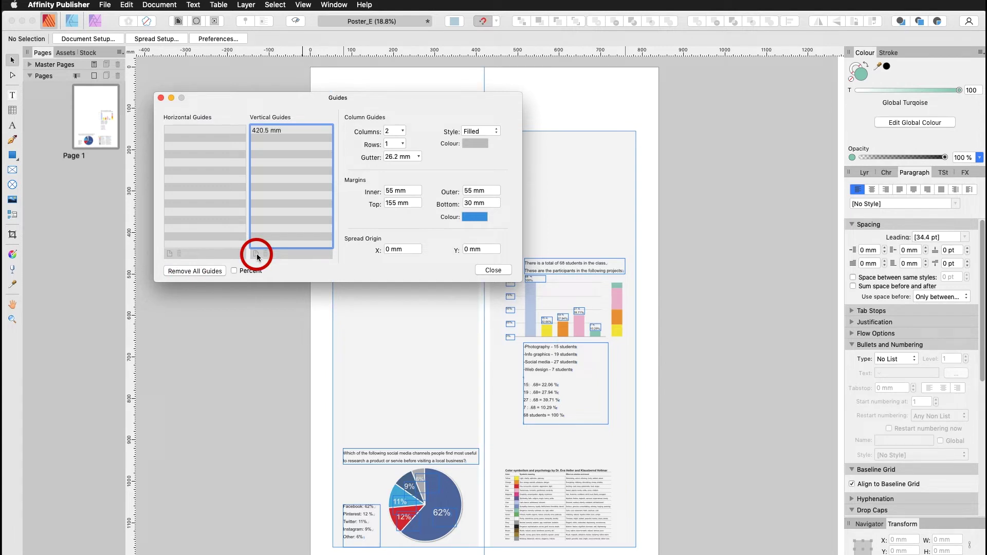
Add a centre horizontal guide and a second vertical guide set to 50 mm
click(168, 254)
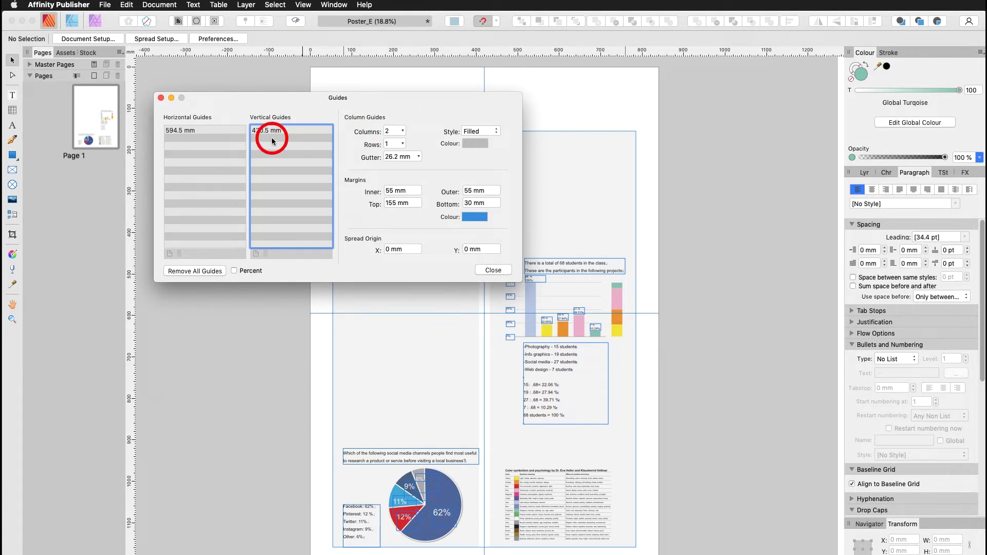
click(255, 254)
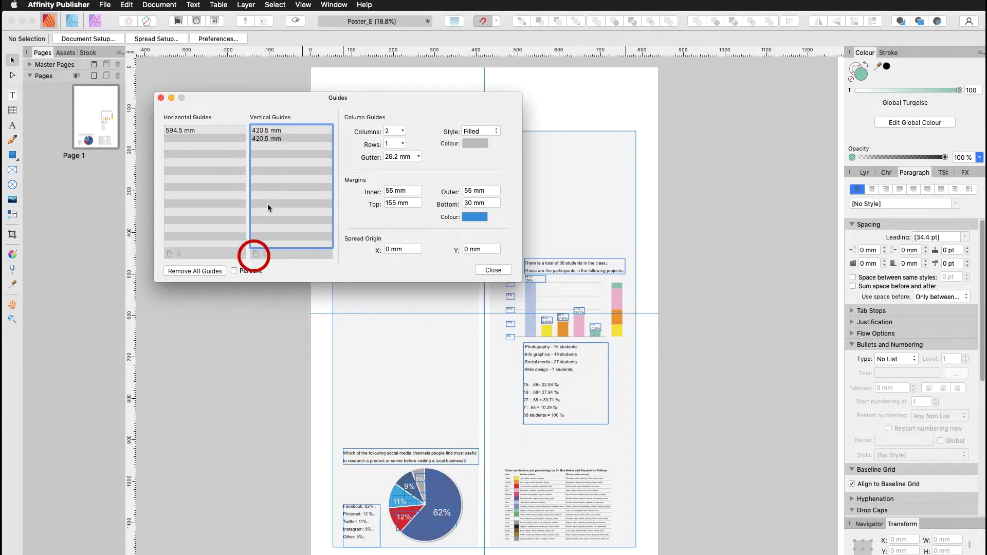
double_click(266, 139)
text(50)
click(209, 141)
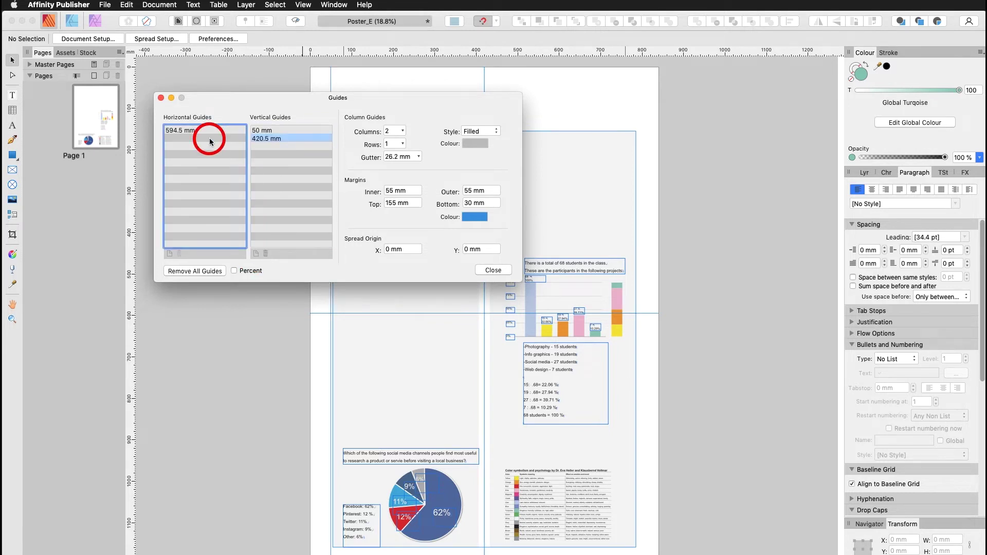
Add more horizontal guides, setting one of them to 50 mm
click(169, 253)
double_click(176, 138)
text(50)
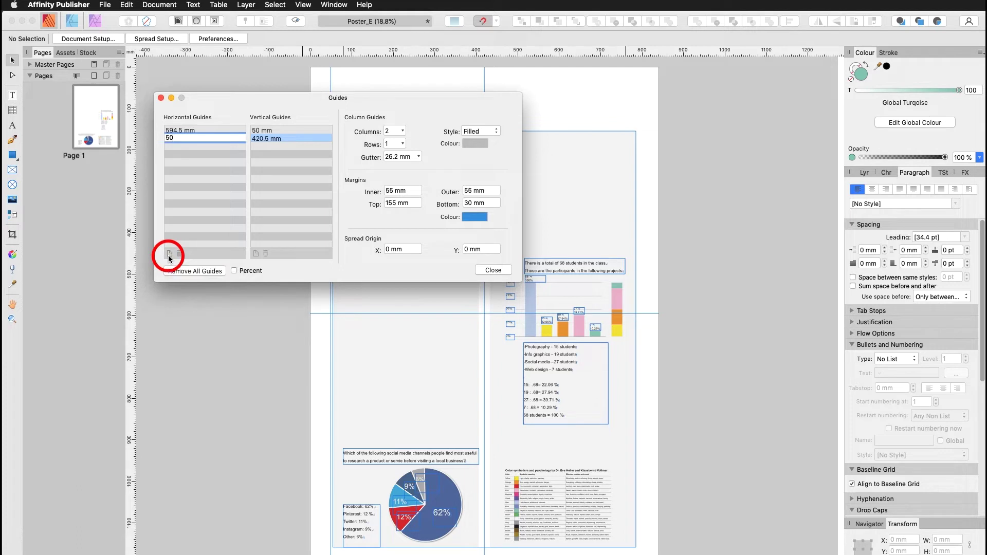
click(168, 255)
click(184, 146)
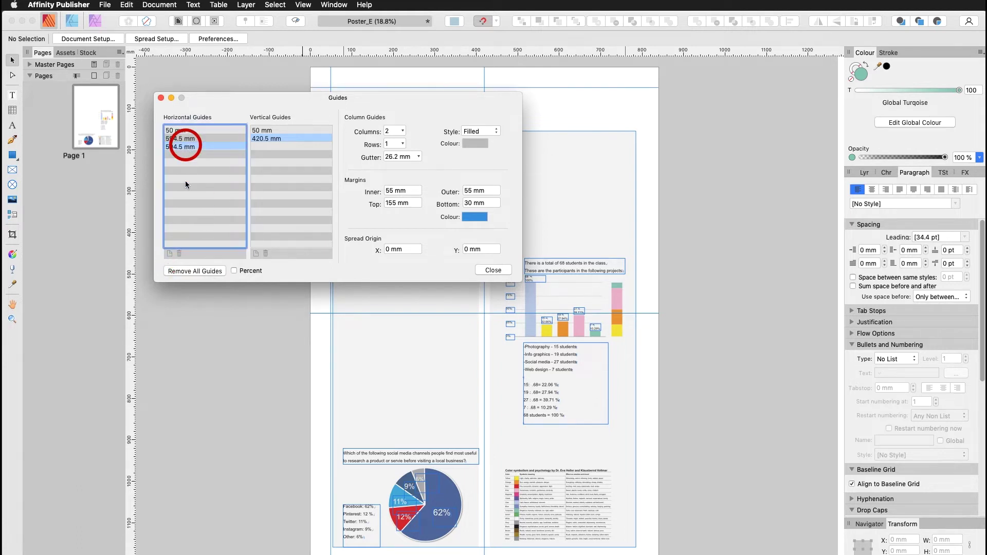
Delete the duplicate 594.5 mm horizontal guide and the 420.5 mm vertical guide
click(179, 253)
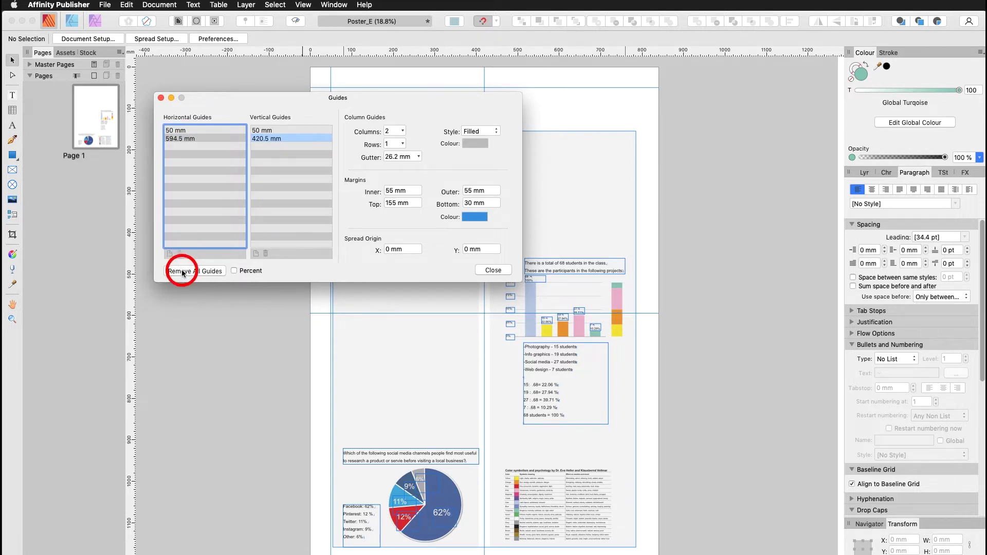
click(278, 140)
click(265, 254)
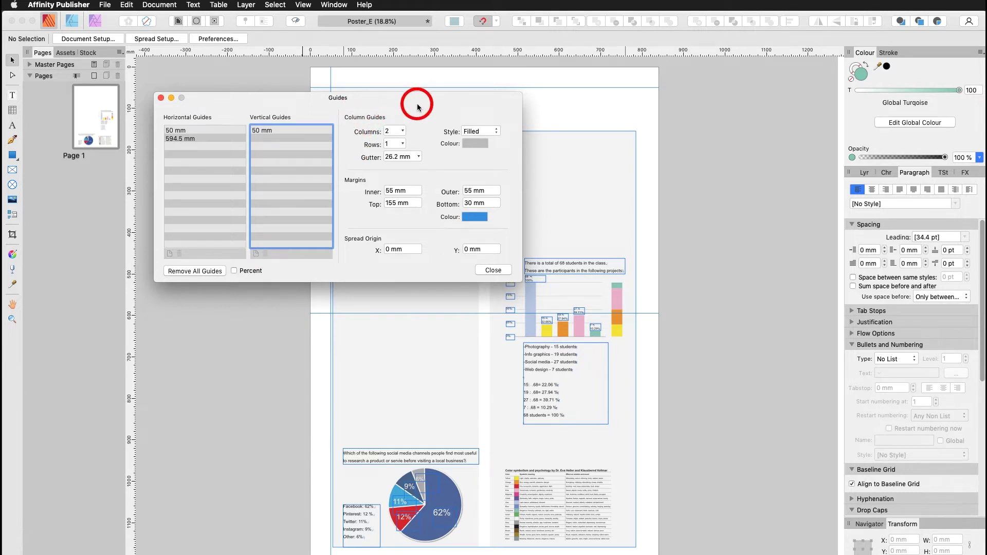
click(402, 130)
Set 3 columns and switch the column style to Outline and back to Filled
drag(403, 142, 406, 144)
click(470, 110)
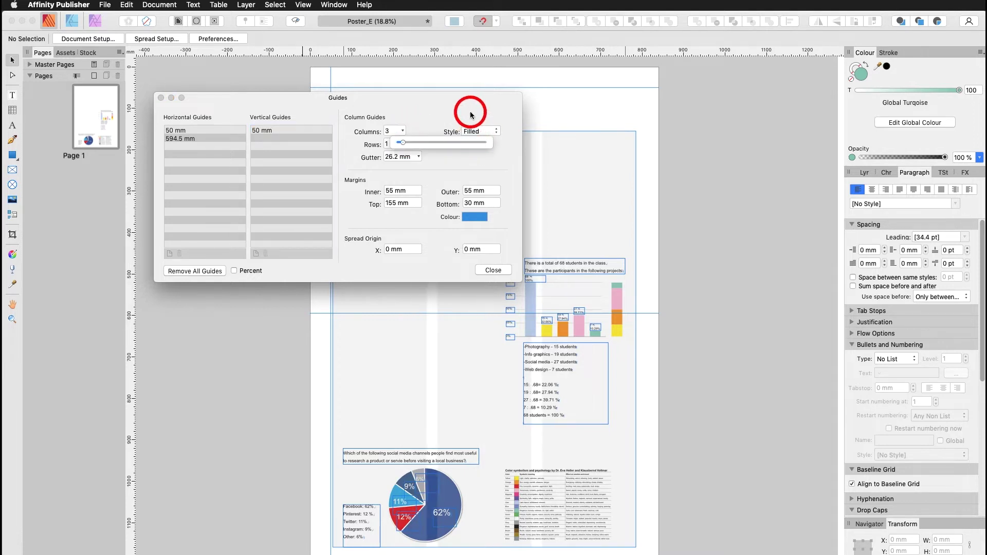
click(477, 132)
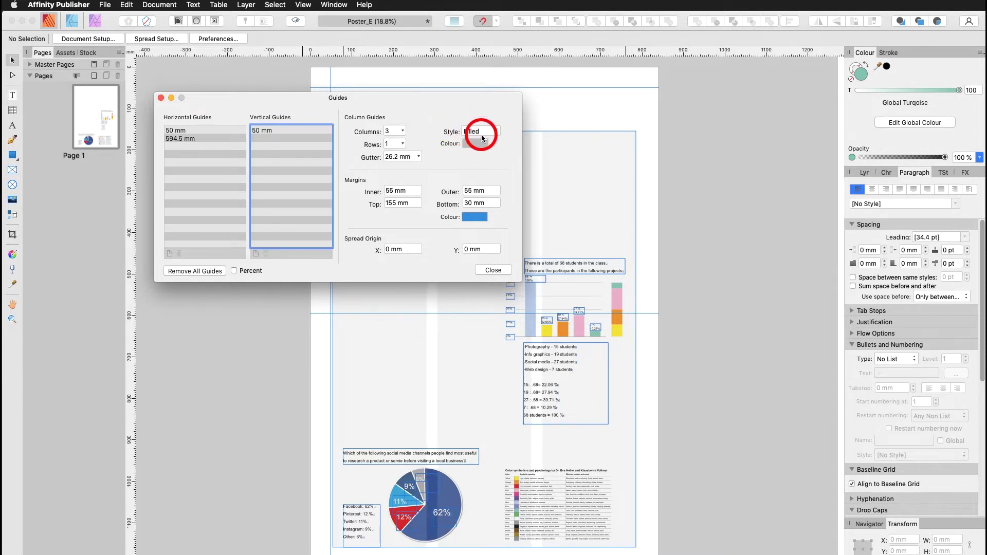
click(492, 141)
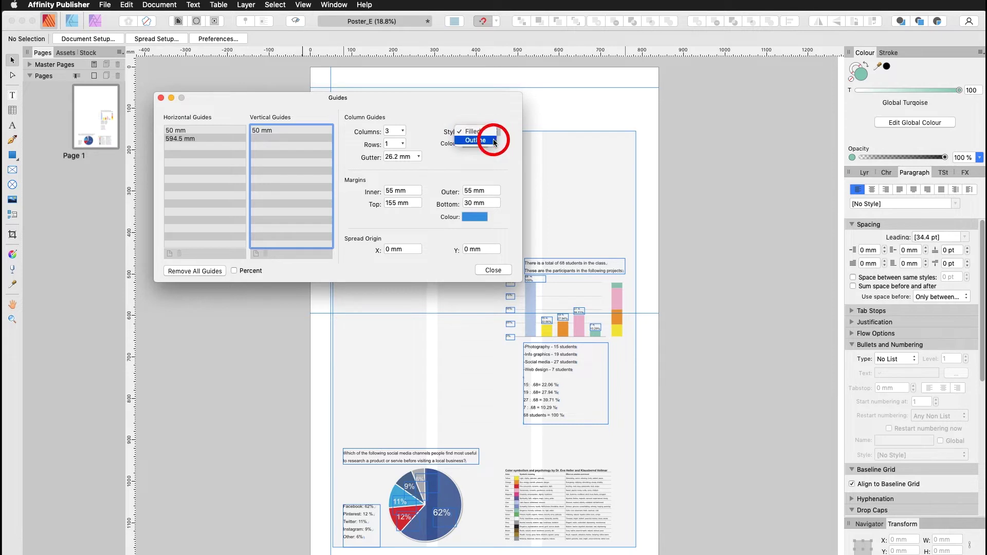
click(483, 131)
click(477, 123)
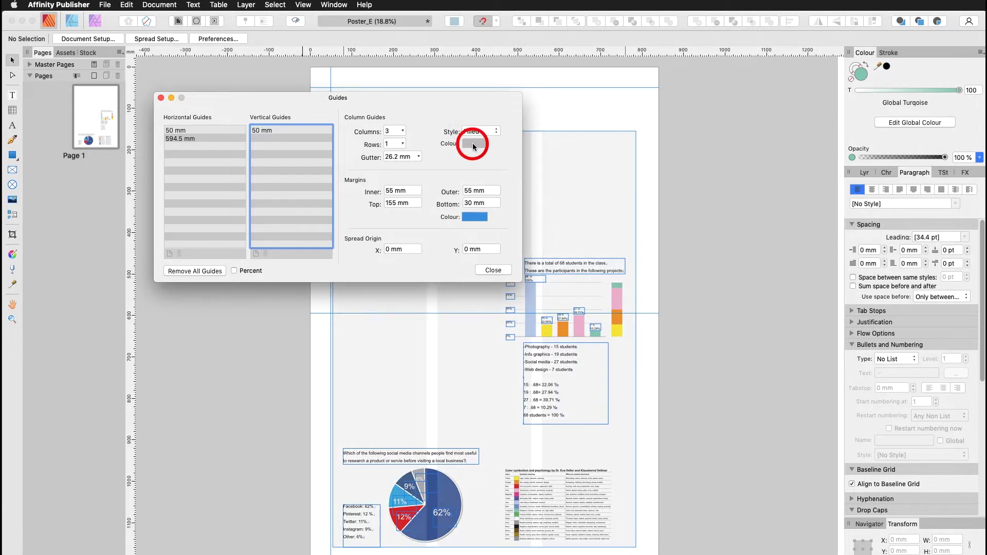
Colour the column guides light blue, keep one row, and set the gutter to 19.4 mm
click(473, 144)
click(542, 175)
click(403, 144)
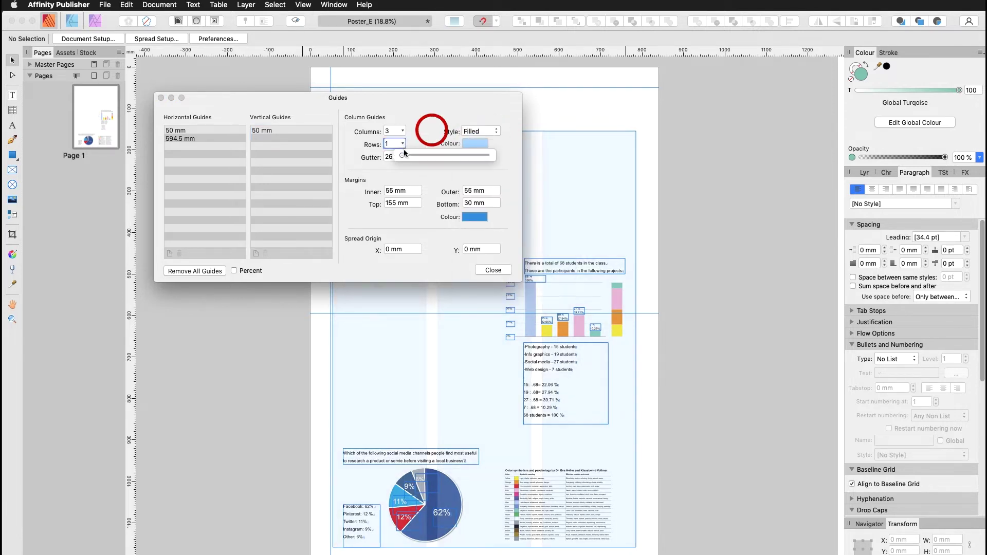
drag(404, 156, 406, 183)
click(419, 157)
Set the margins to inner 30 mm, outer 60 mm and top 50 mm
click(409, 191)
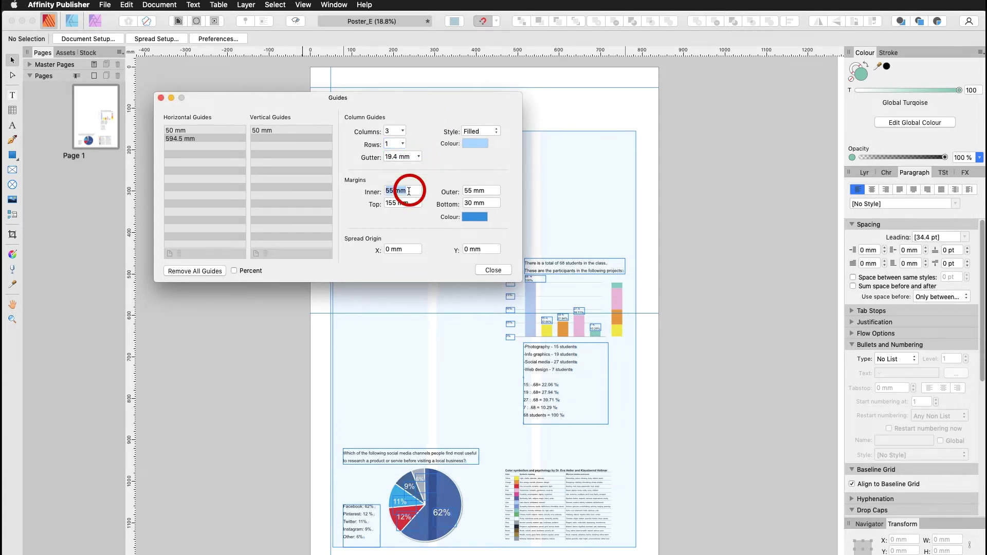
text(30)
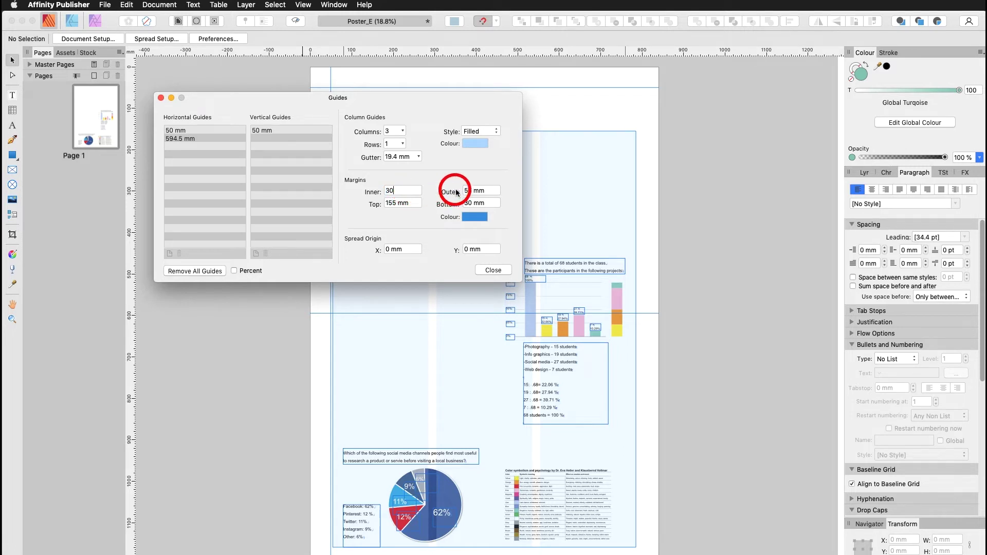
key(Tab)
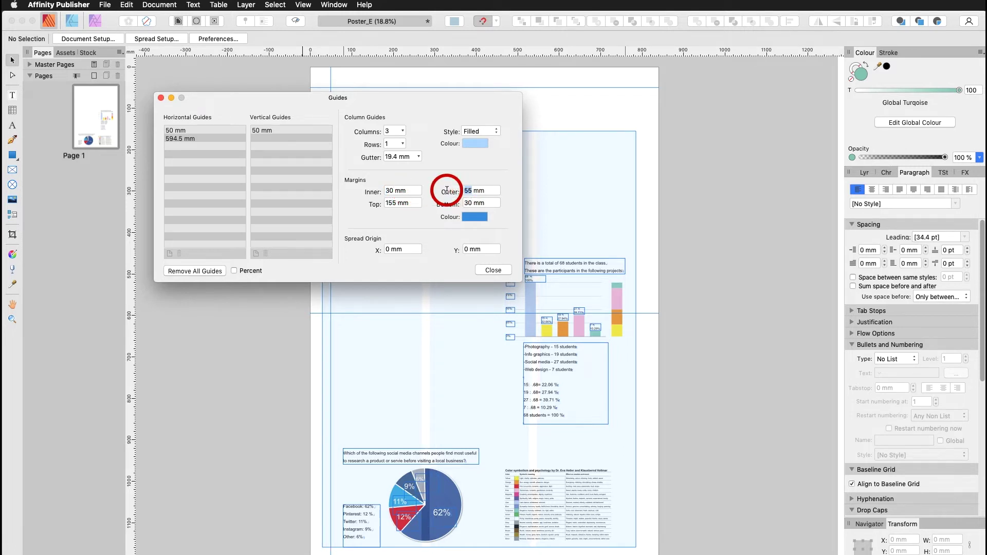
text(60)
key(Tab)
text(50)
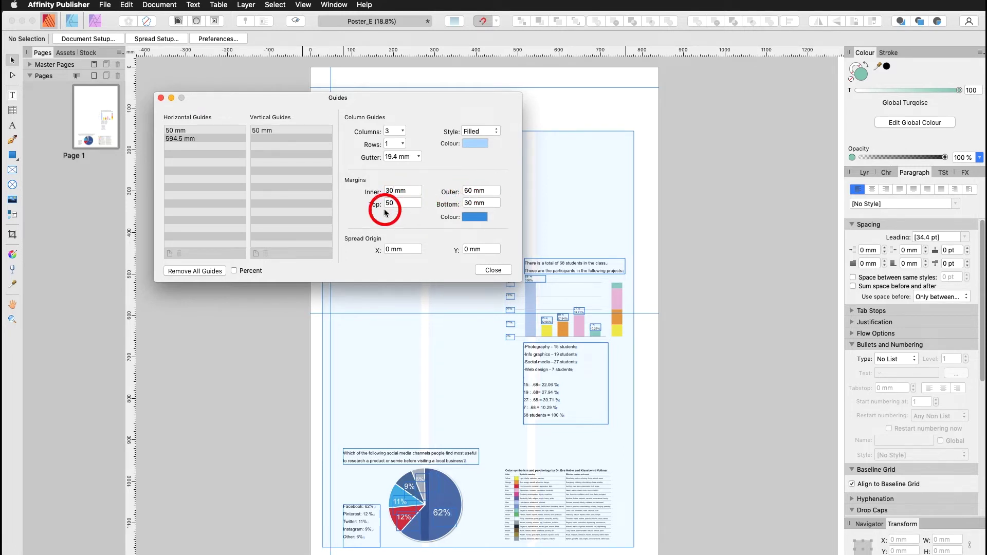
click(493, 204)
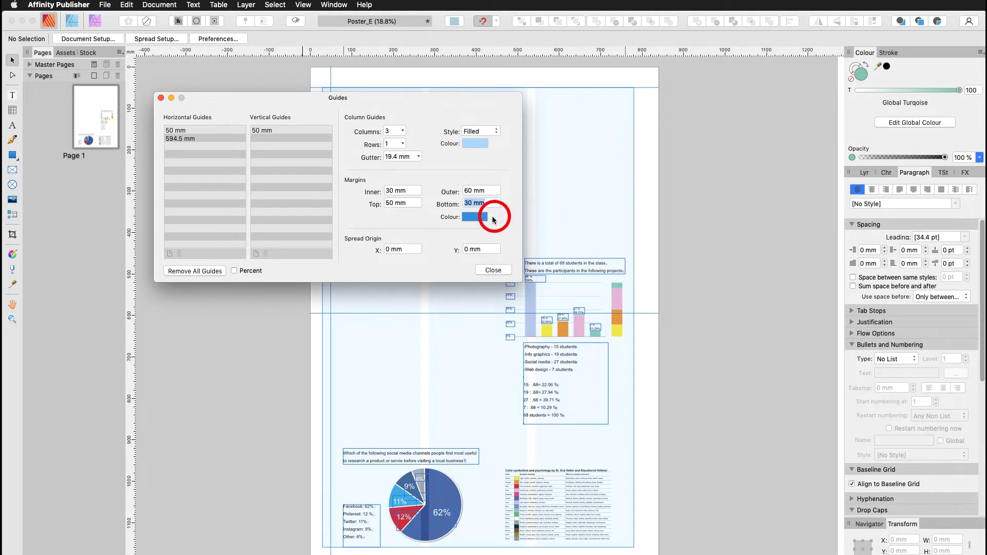
Colour the margin guides orange from the Recent swatches
click(474, 217)
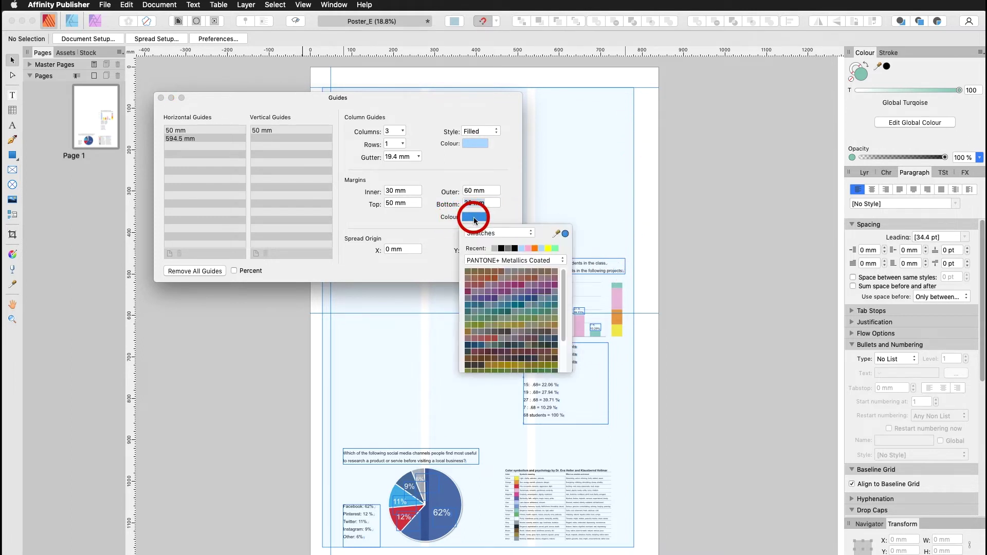
click(535, 249)
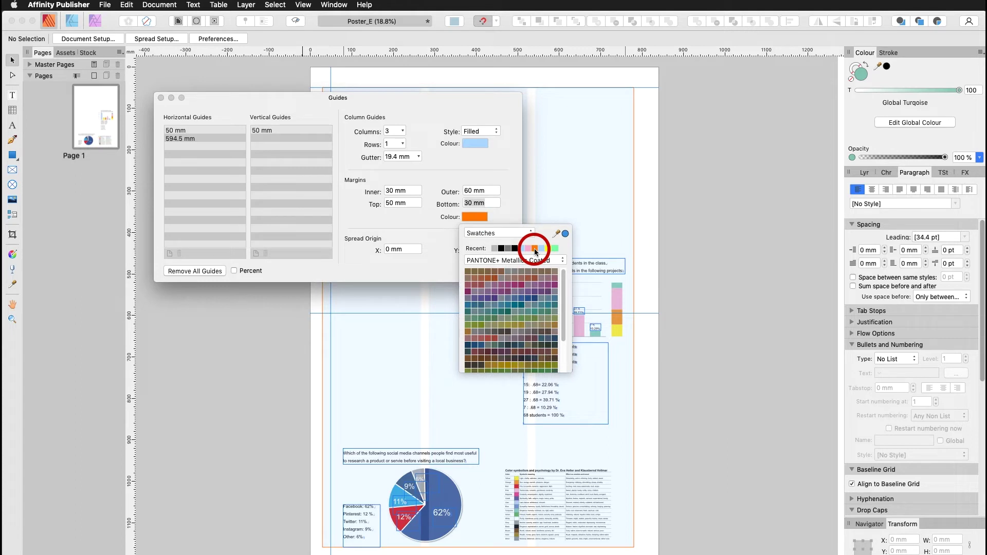
click(432, 247)
drag(354, 242, 372, 245)
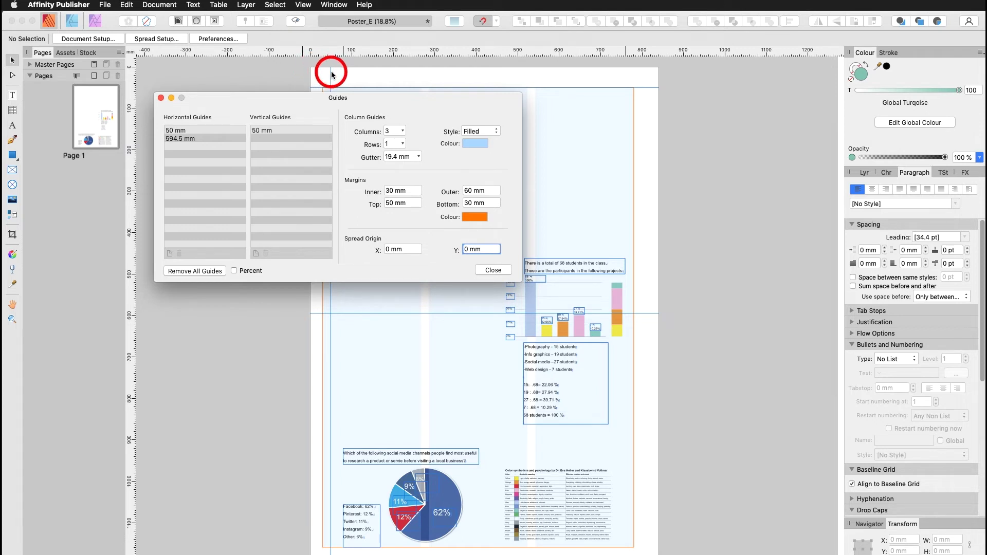
Set Spread Origin X and Y to 30 mm and close Guides Manager
drag(404, 251, 376, 250)
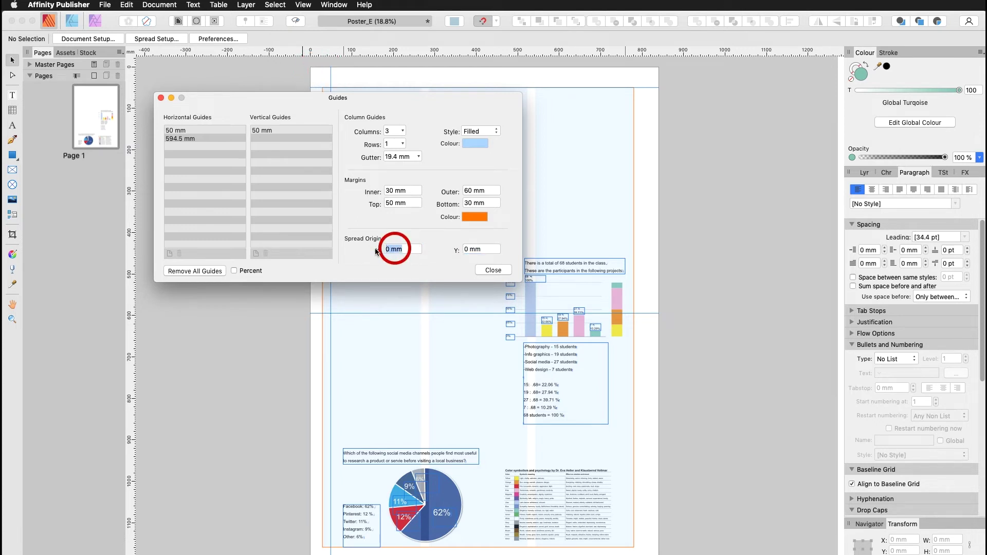
text(30)
key(Tab)
text(30)
click(411, 192)
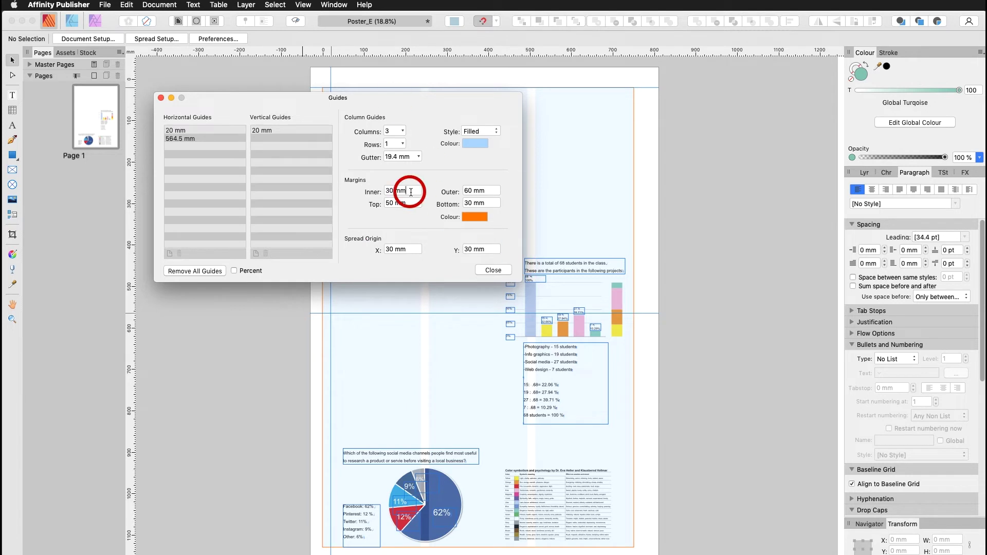
drag(330, 82, 325, 65)
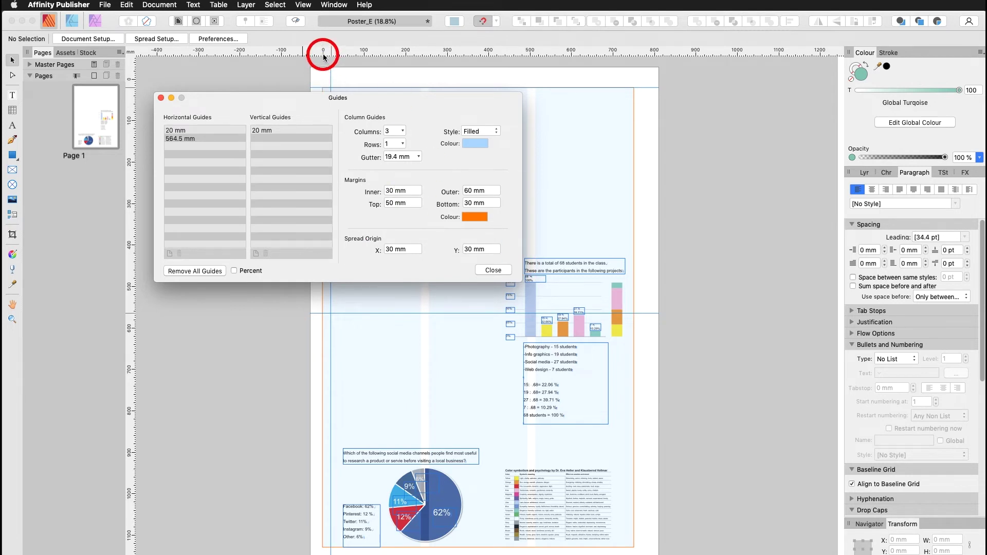
drag(323, 56, 324, 77)
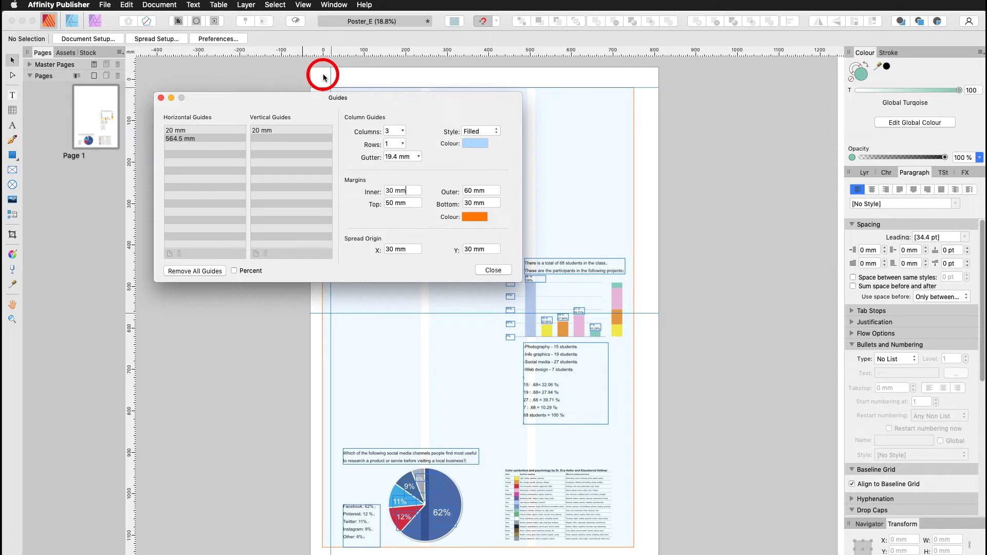
click(493, 270)
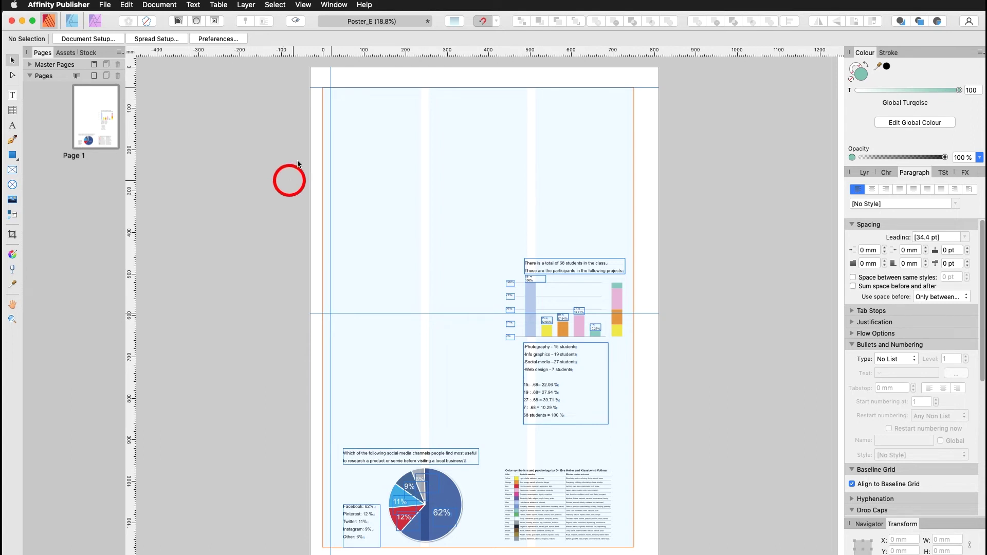
Use the History panel to rewind past the page properties and guide edits, then close it
click(303, 5)
mouse_move(312, 216)
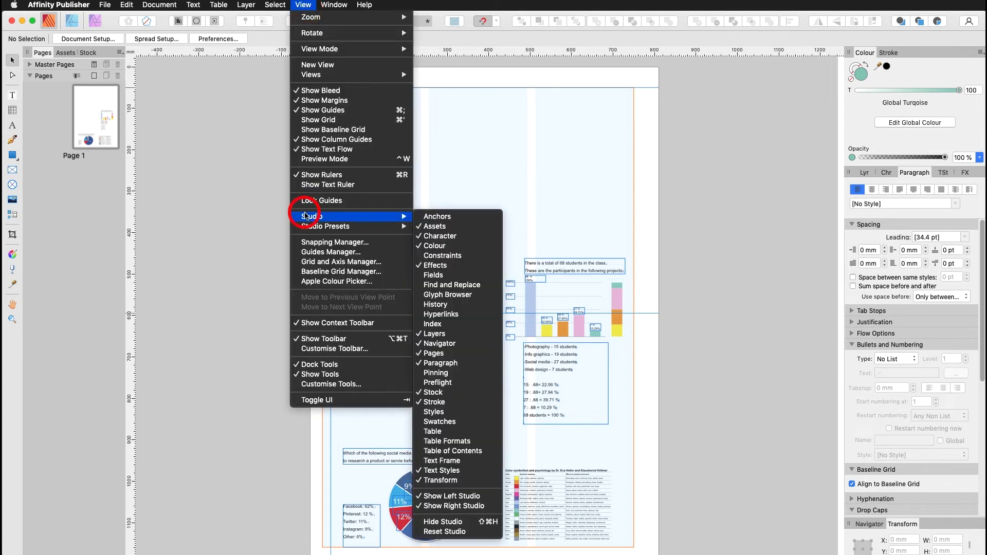
click(473, 309)
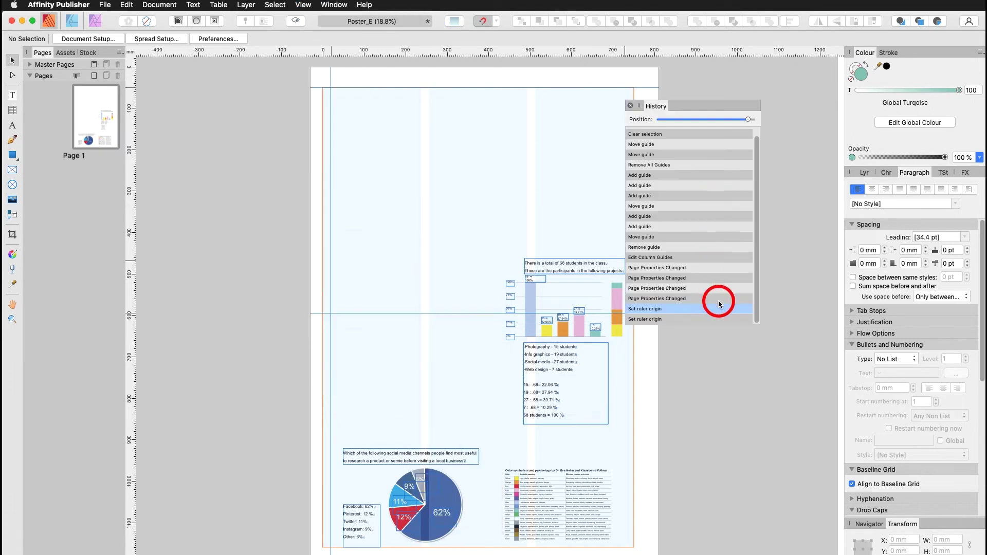
click(718, 297)
click(715, 277)
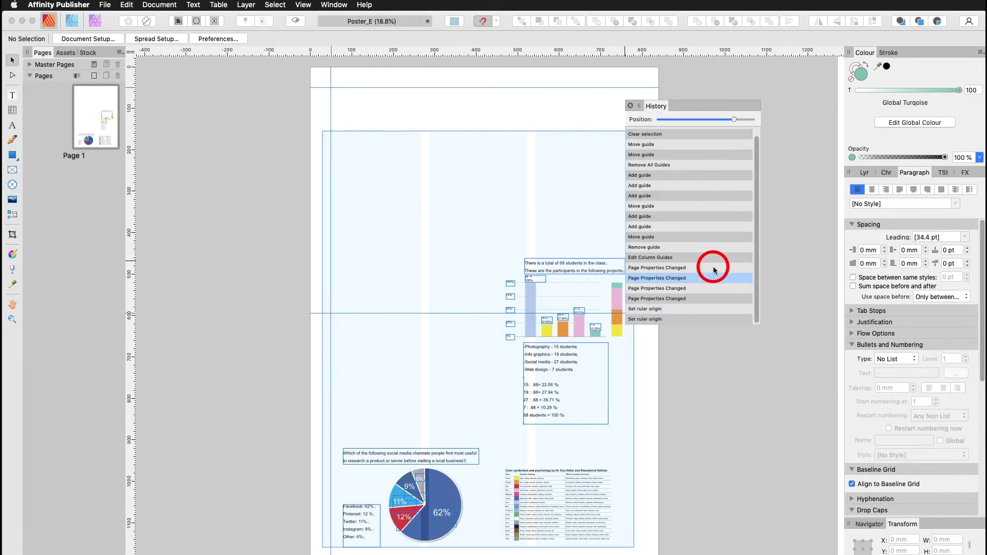
drag(735, 120, 655, 124)
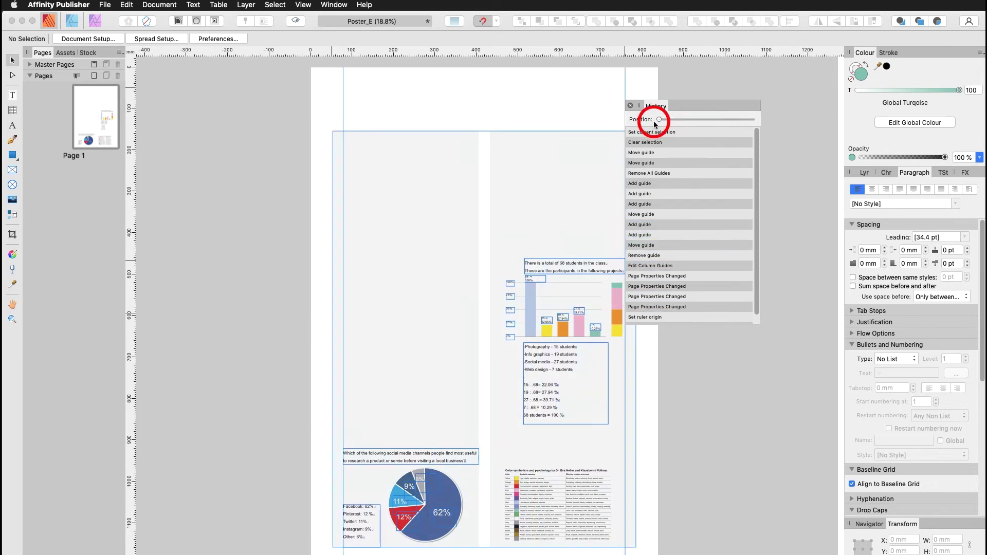
click(631, 105)
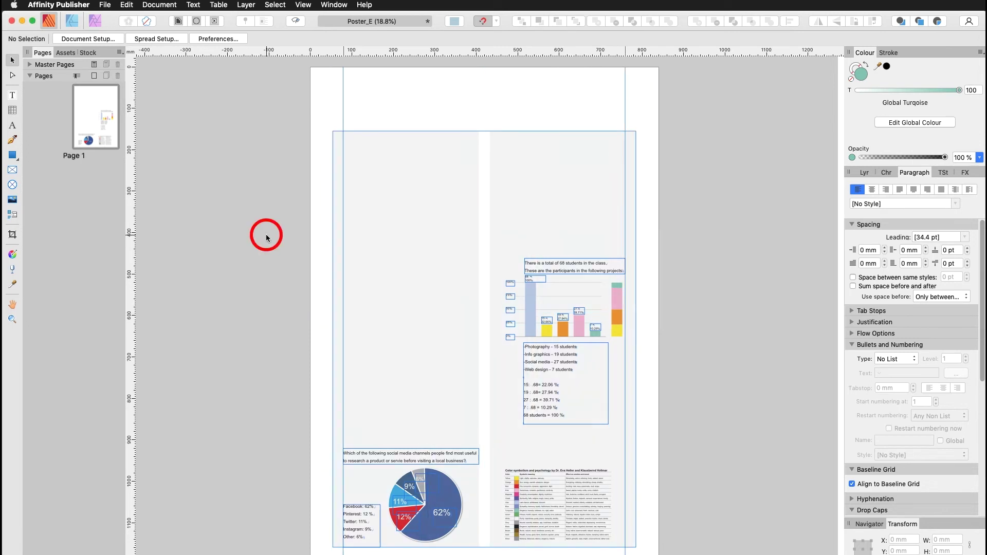
Give Master A a 3-column, 4-row grid with 23 mm gutters, then return to Page 1
click(30, 64)
double_click(64, 103)
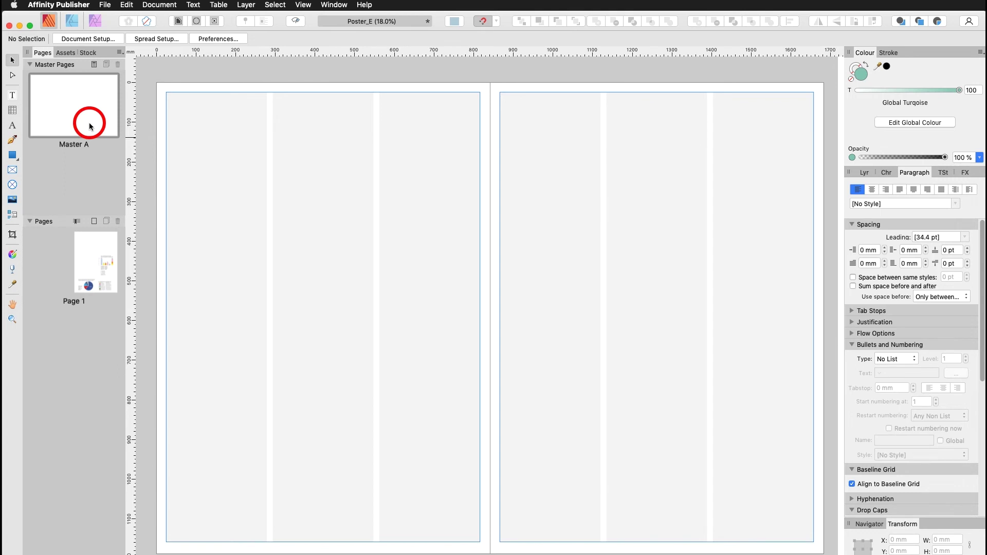
click(302, 5)
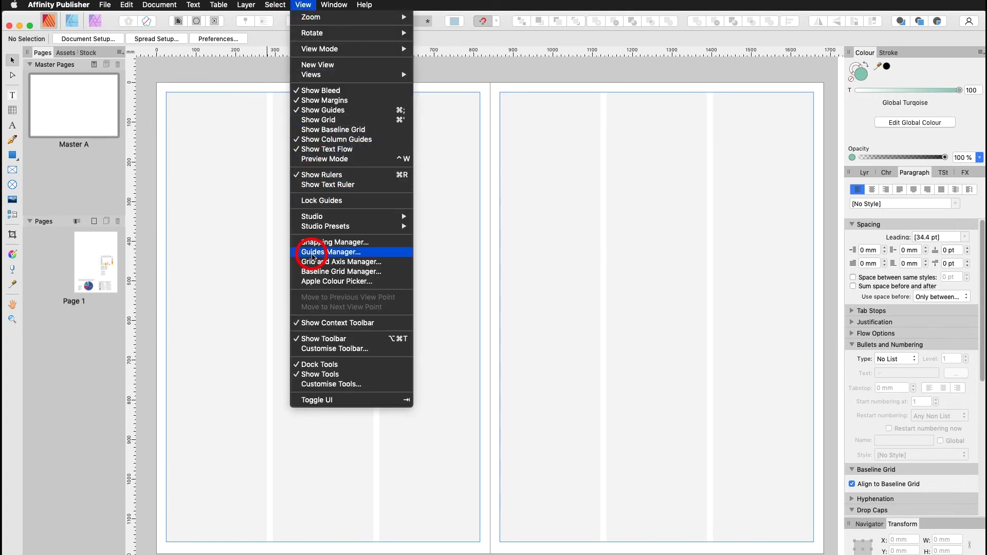
click(313, 252)
click(402, 143)
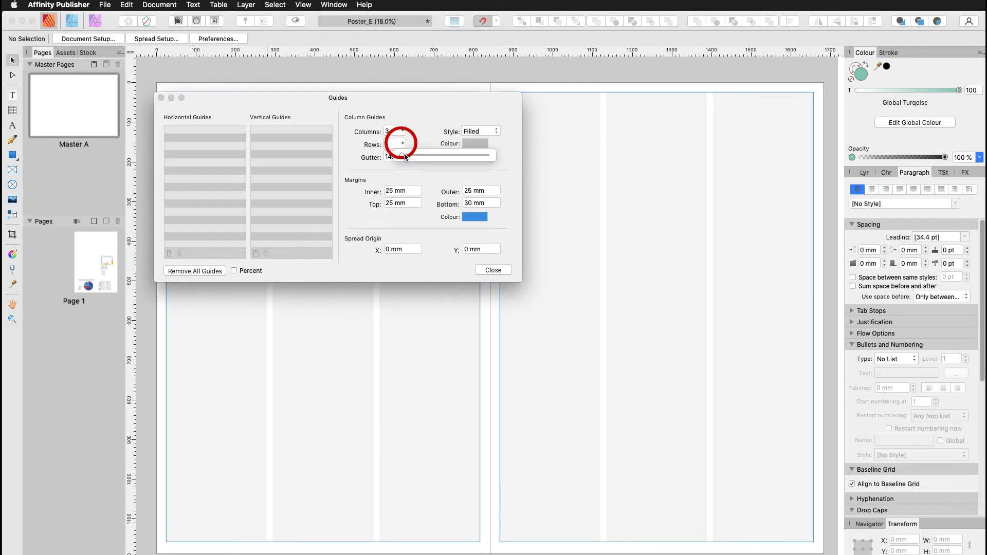
drag(404, 155, 426, 168)
click(492, 269)
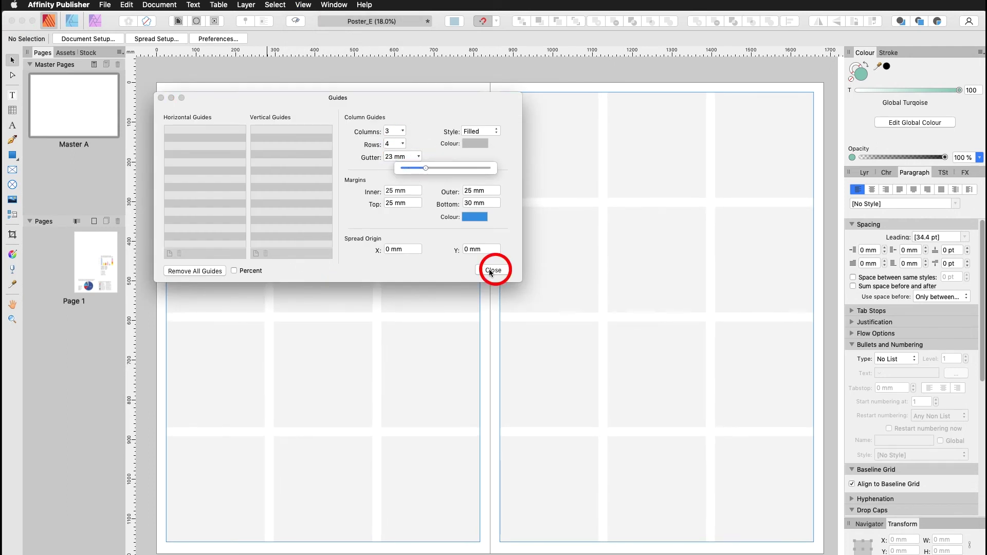
double_click(94, 247)
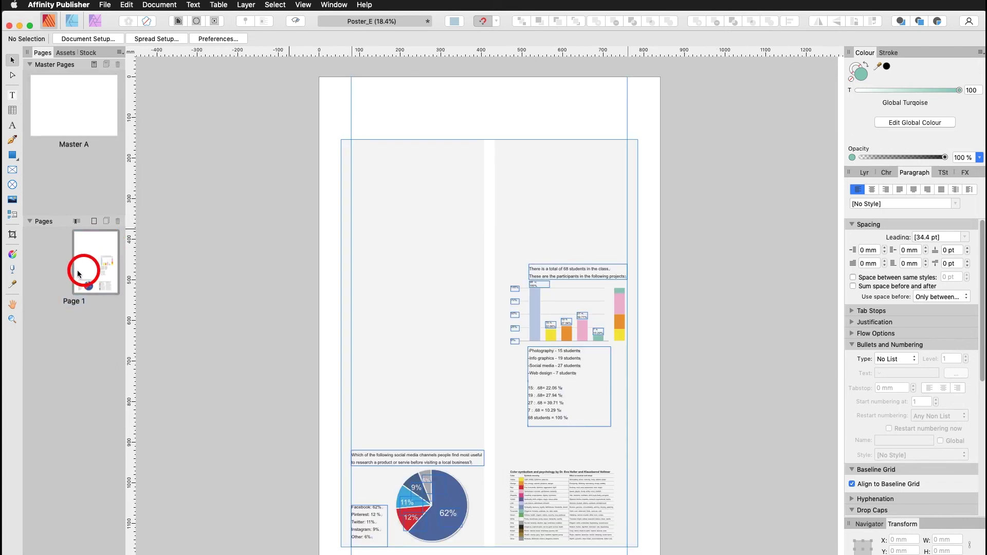
Drag Master A onto Page 1 to apply its grid
double_click(87, 107)
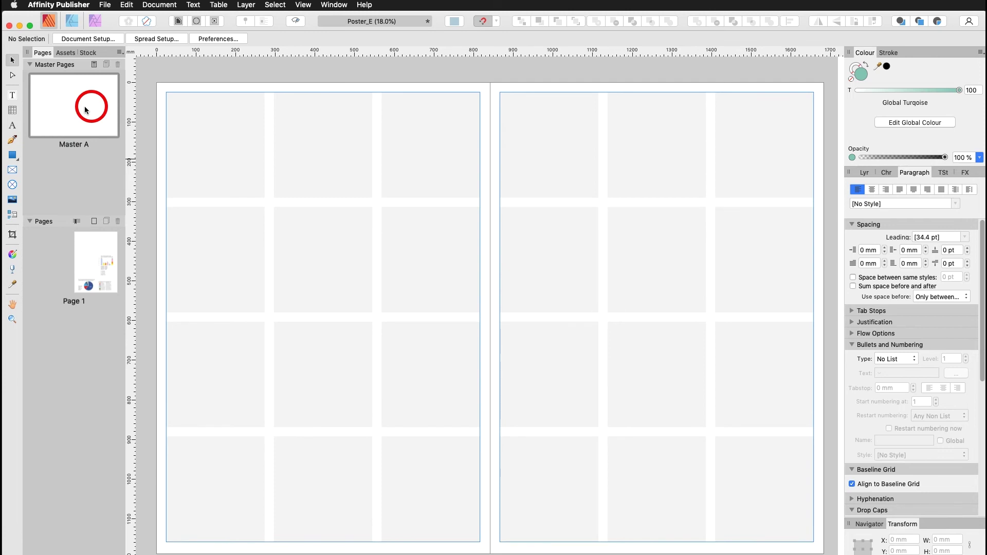
drag(85, 109, 95, 272)
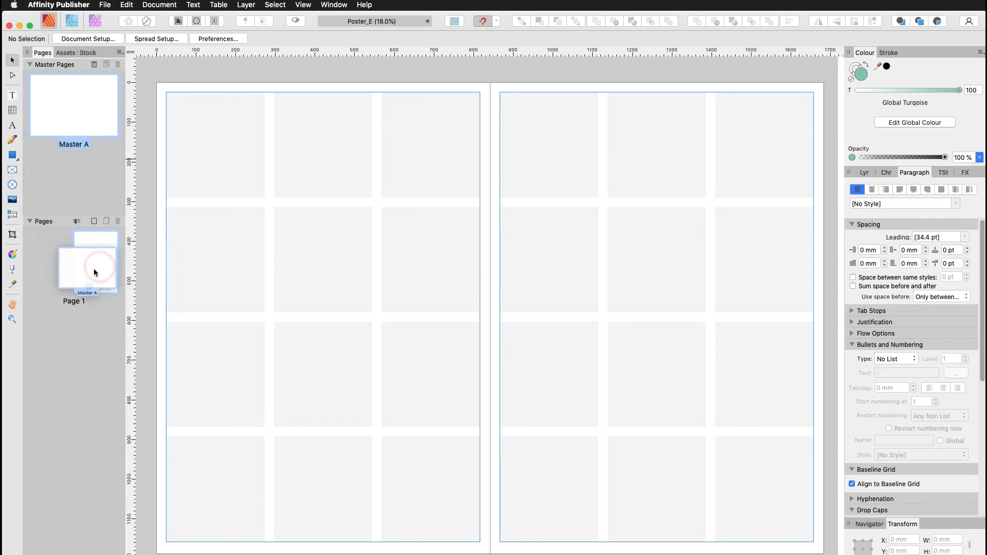
click(95, 273)
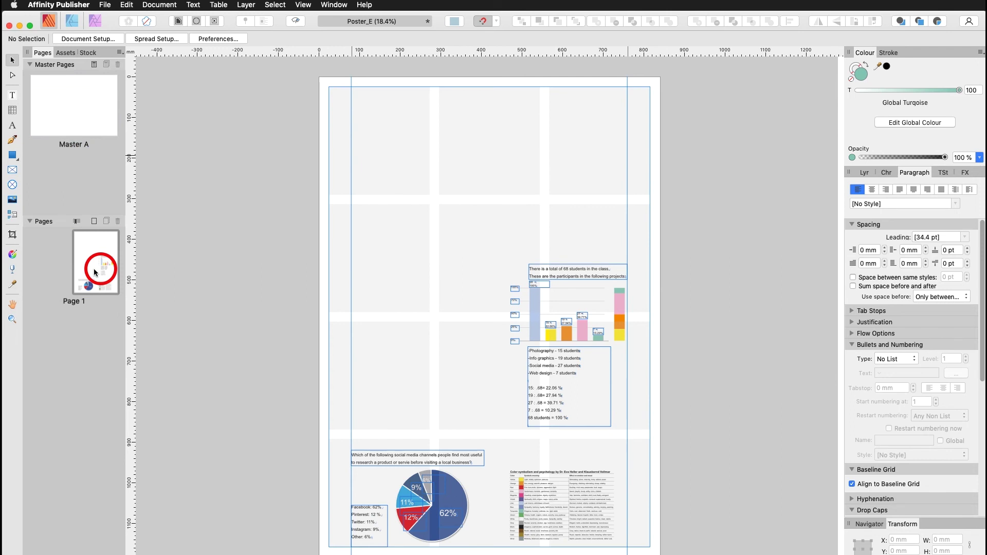
Set Page 1's master to None through Apply Master
right_click(95, 272)
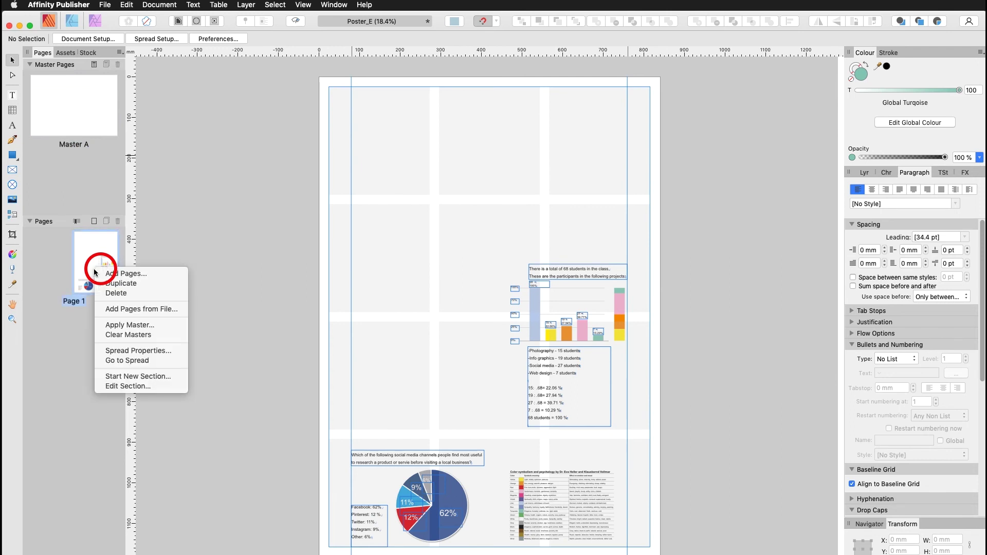
click(177, 329)
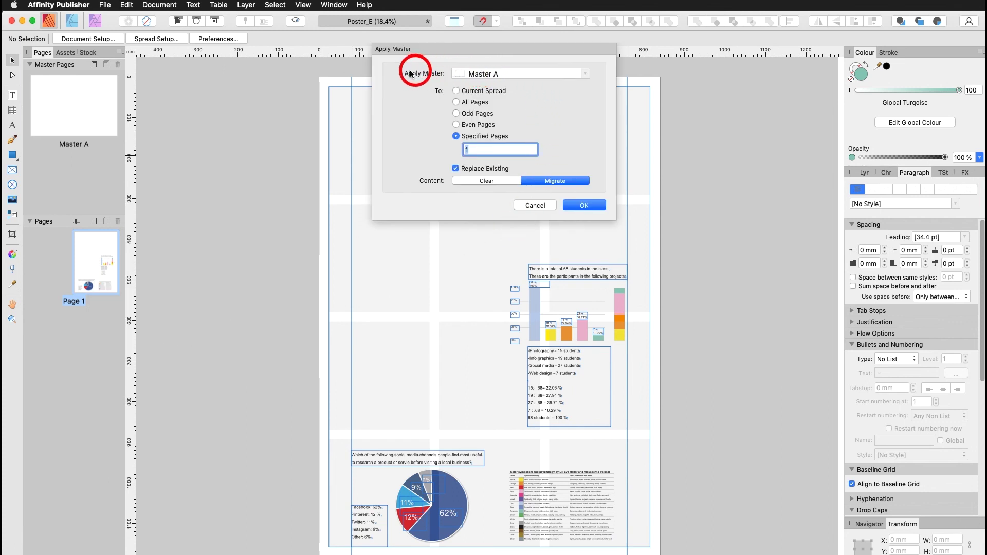
click(545, 77)
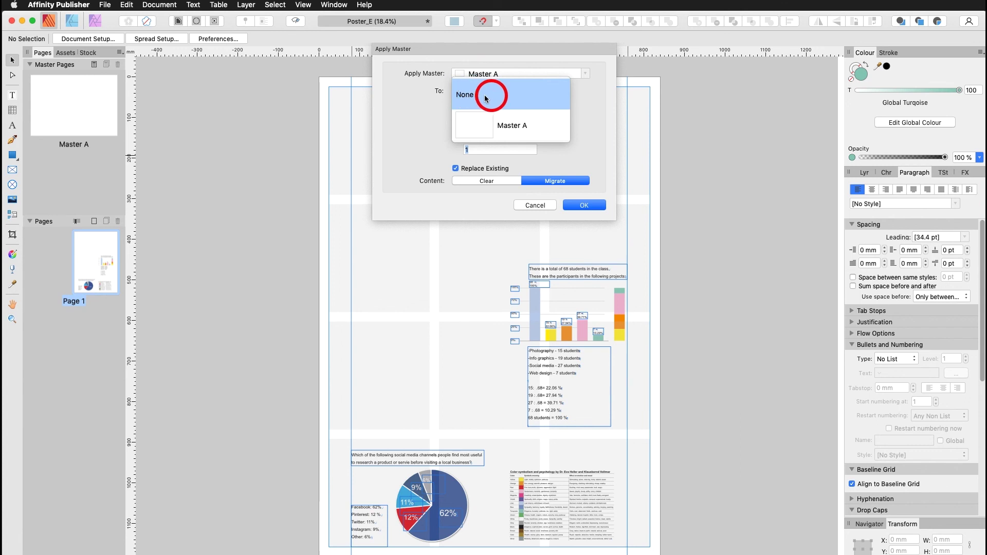
click(486, 98)
click(585, 206)
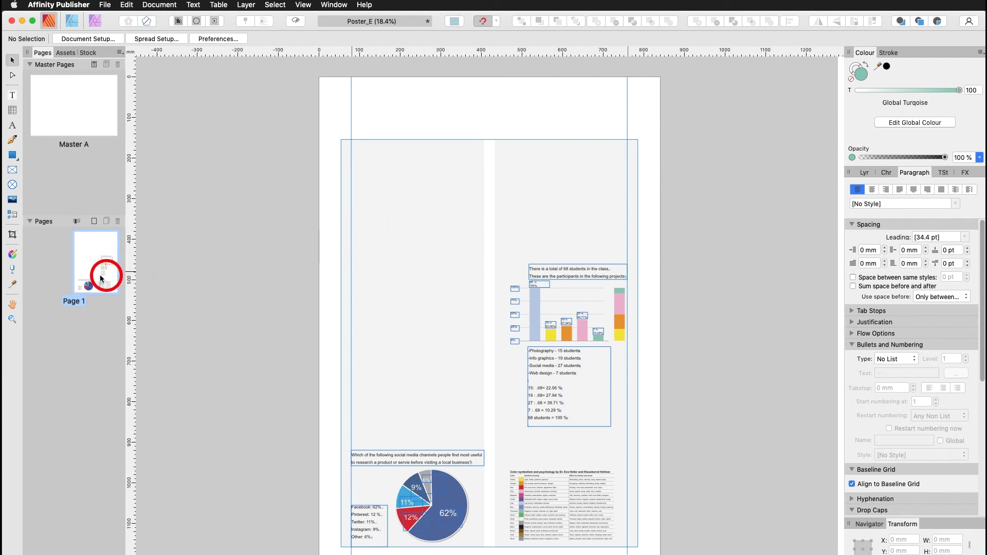
click(303, 5)
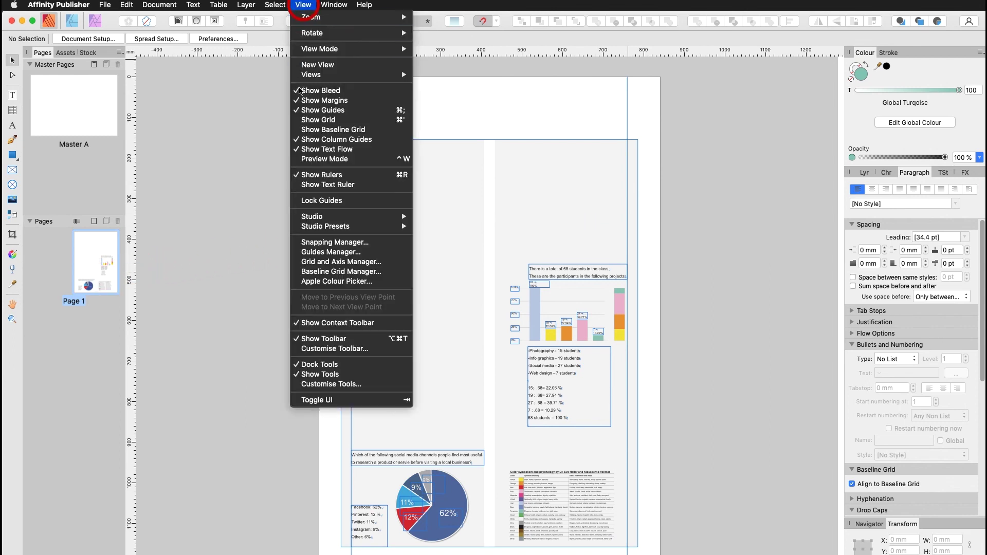